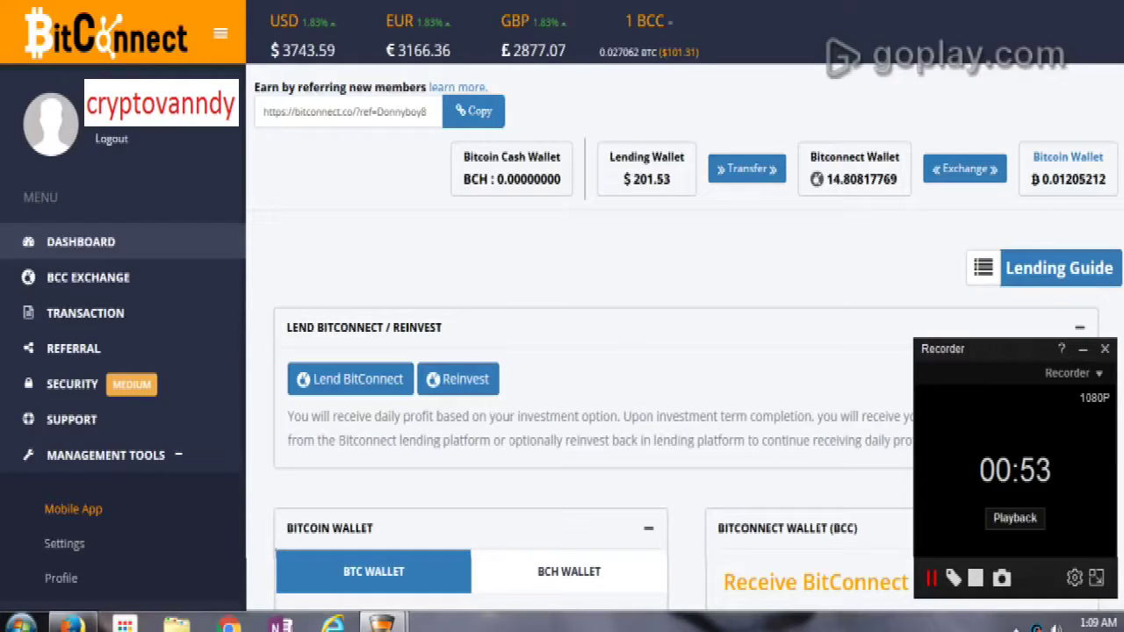
# Cycle from the BitConnect tab through Gemini to the Coinbase dashboard's Bitcoin chart
pyautogui.hotkey('ctrl', 'Tab')
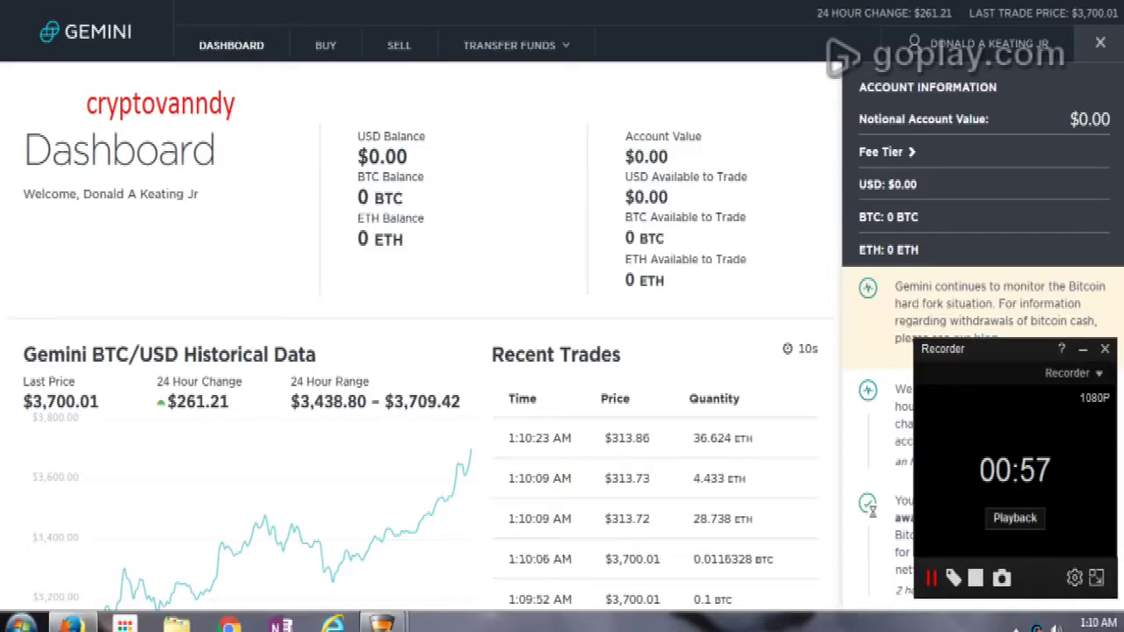
pyautogui.hotkey('ctrl', 'Tab')
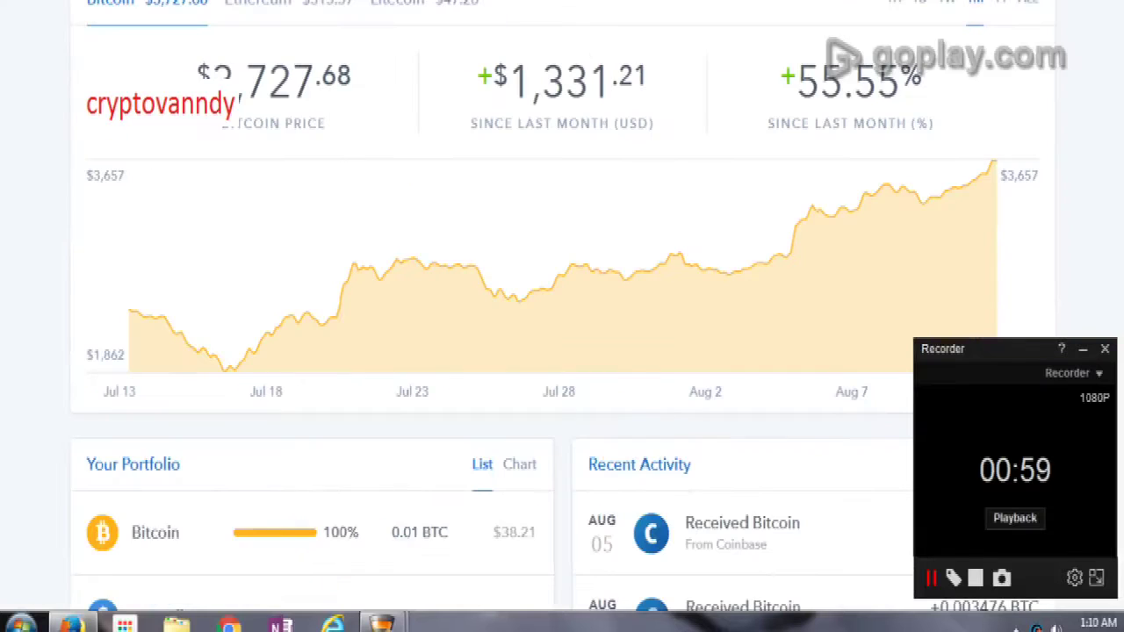
pyautogui.scroll(3, 569, 178)
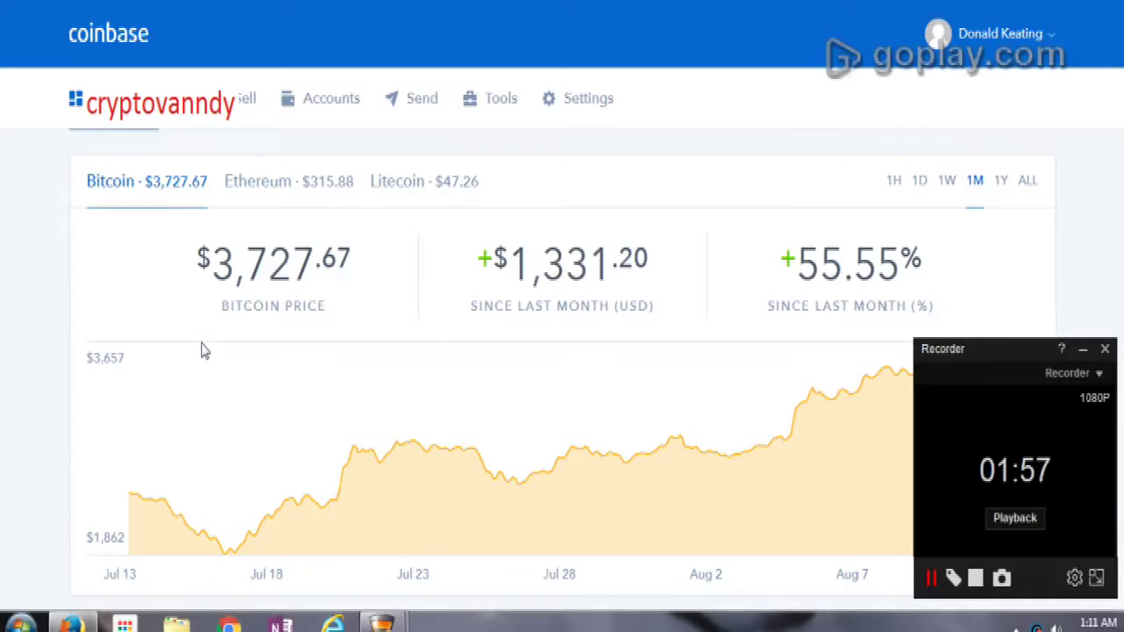
pyautogui.moveTo(276, 502)
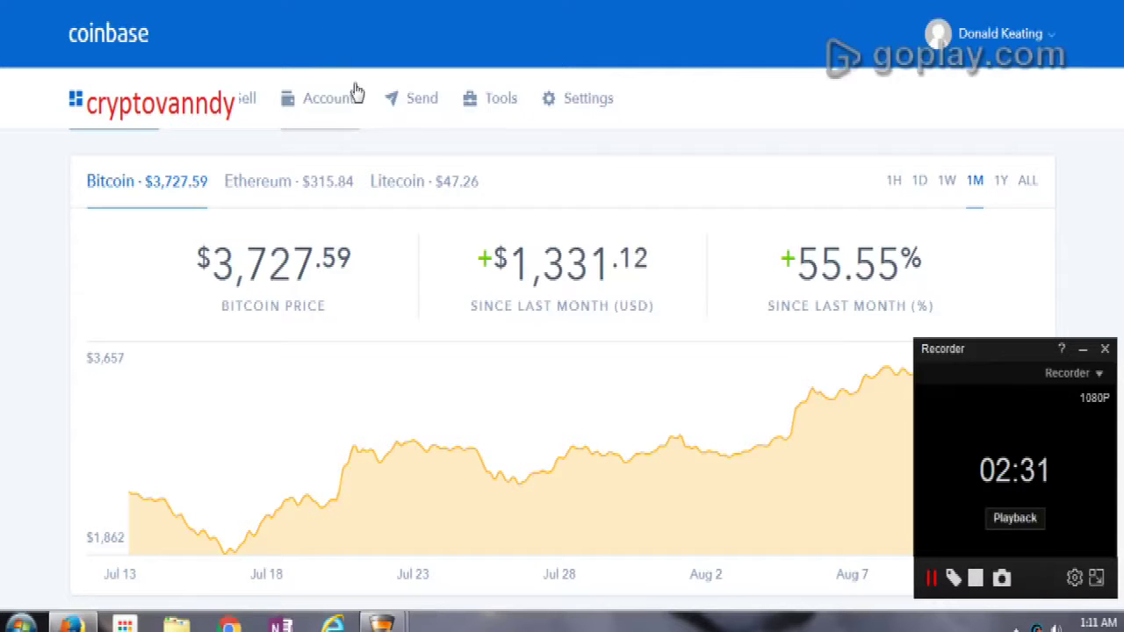
pyautogui.scroll(-4, 457, 220)
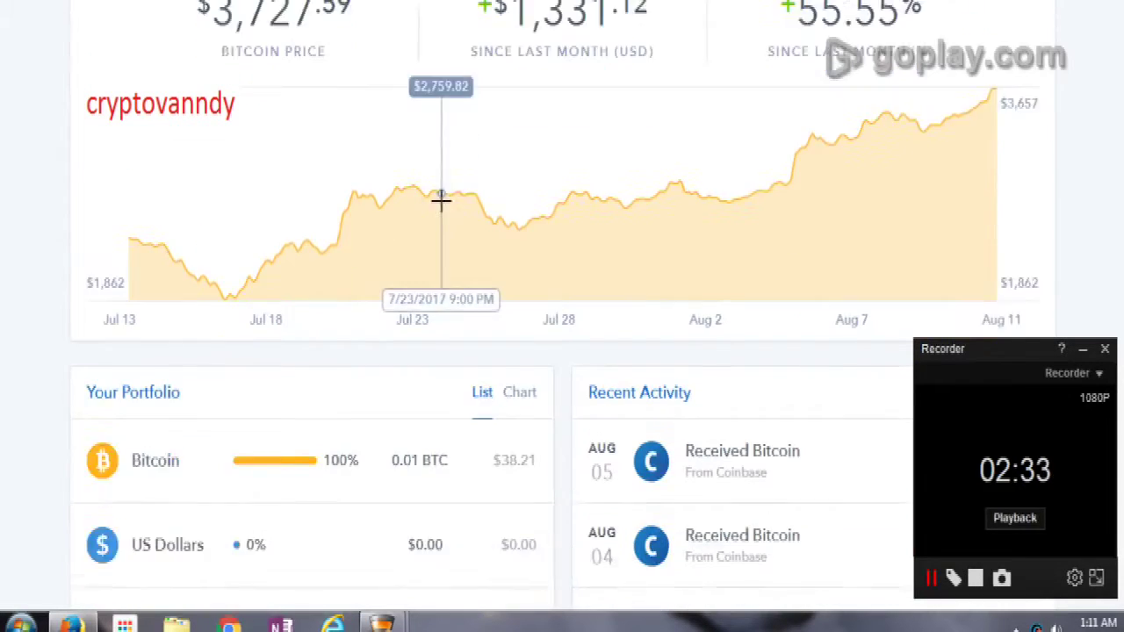
pyautogui.scroll(-2, 443, 211)
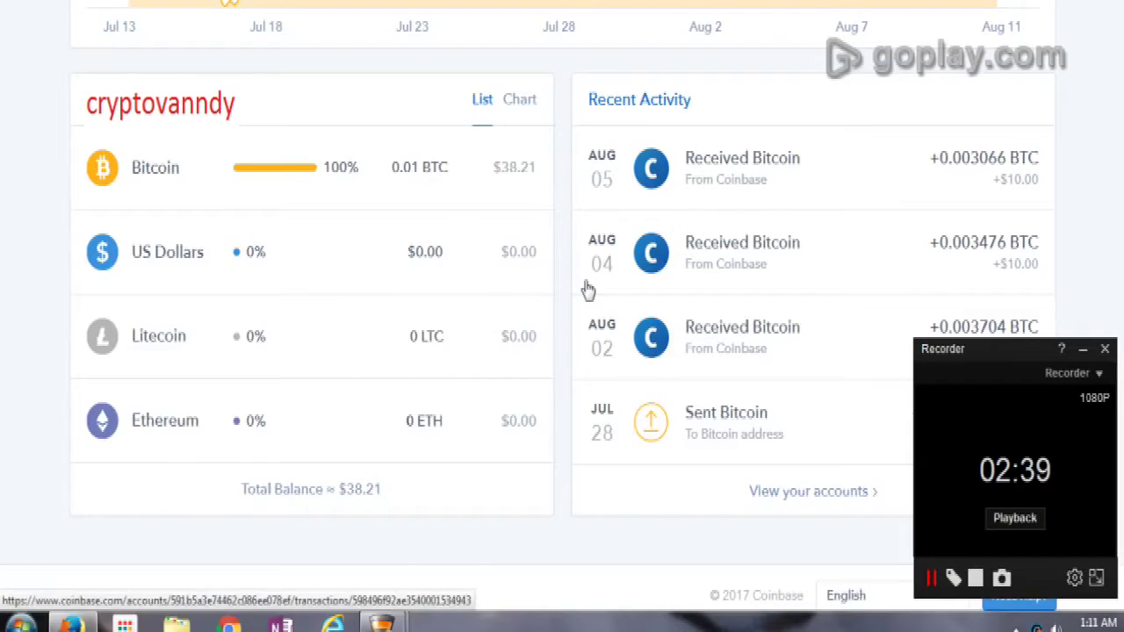
pyautogui.scroll(6, 589, 289)
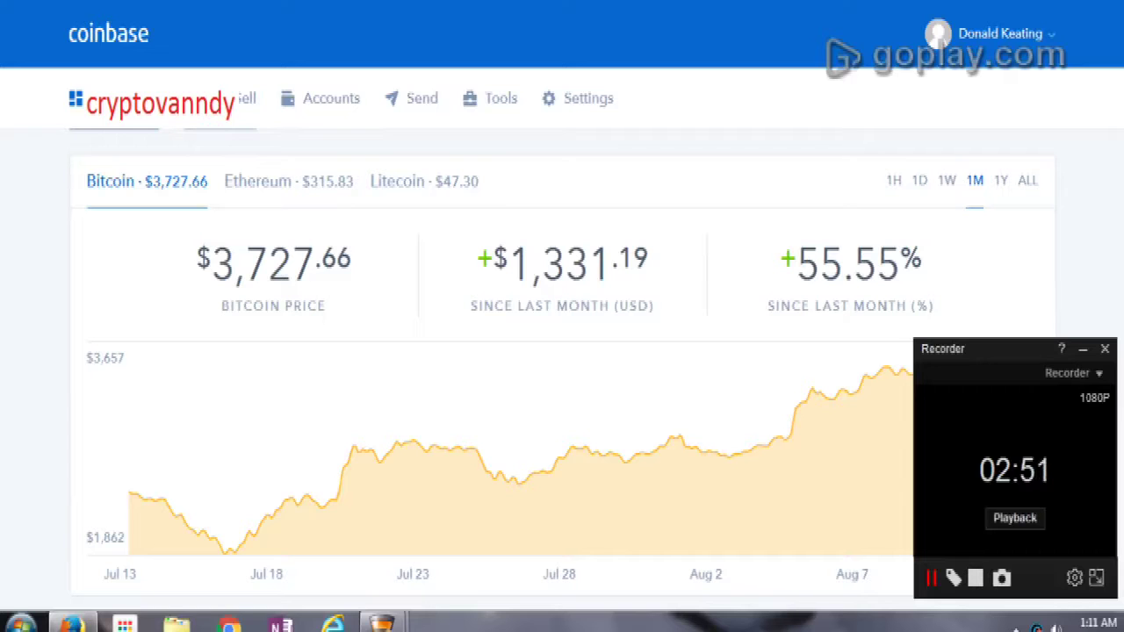
# Open the Buy Bitcoin form, keep PNCBANK checking as payment, and focus the USD amount
pyautogui.click(239, 100)
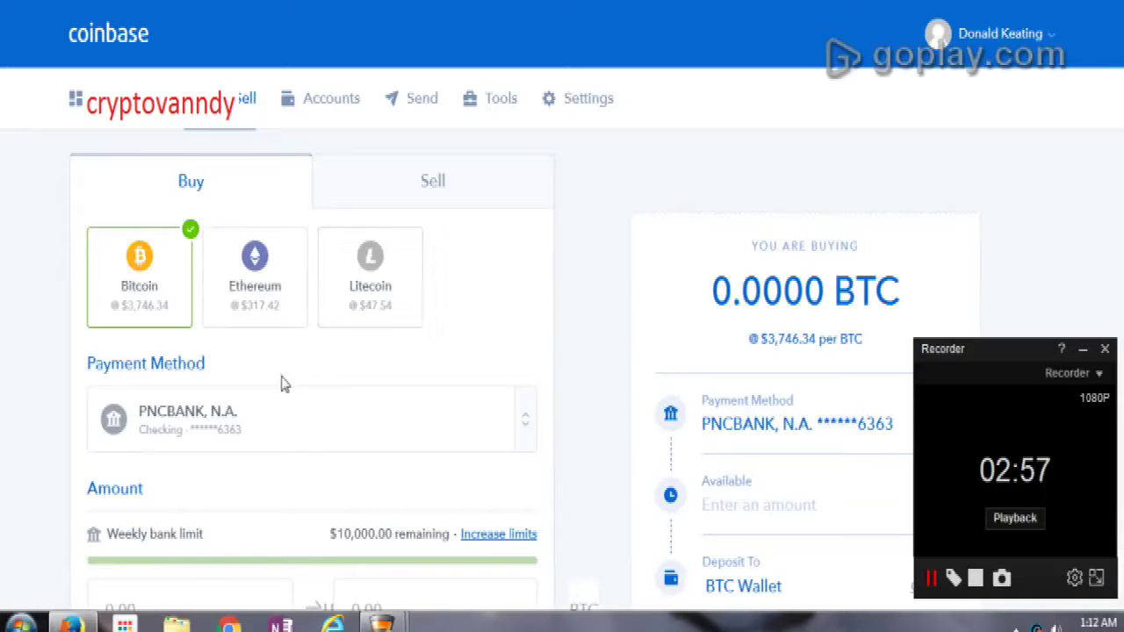
pyautogui.click(521, 420)
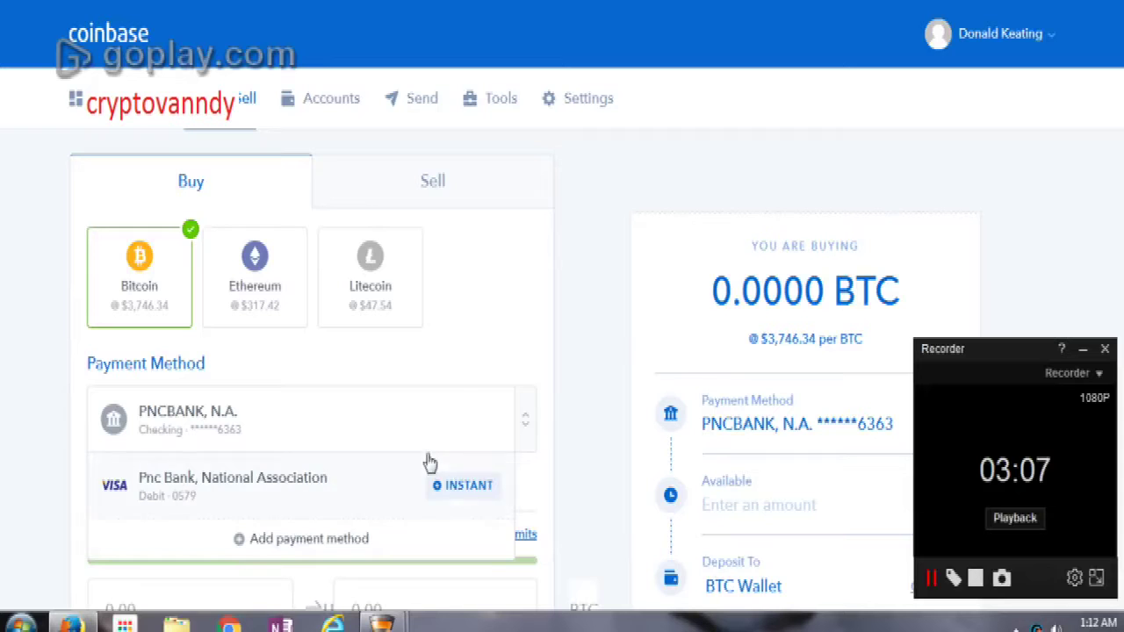
pyautogui.click(509, 256)
pyautogui.scroll(-2, 465, 398)
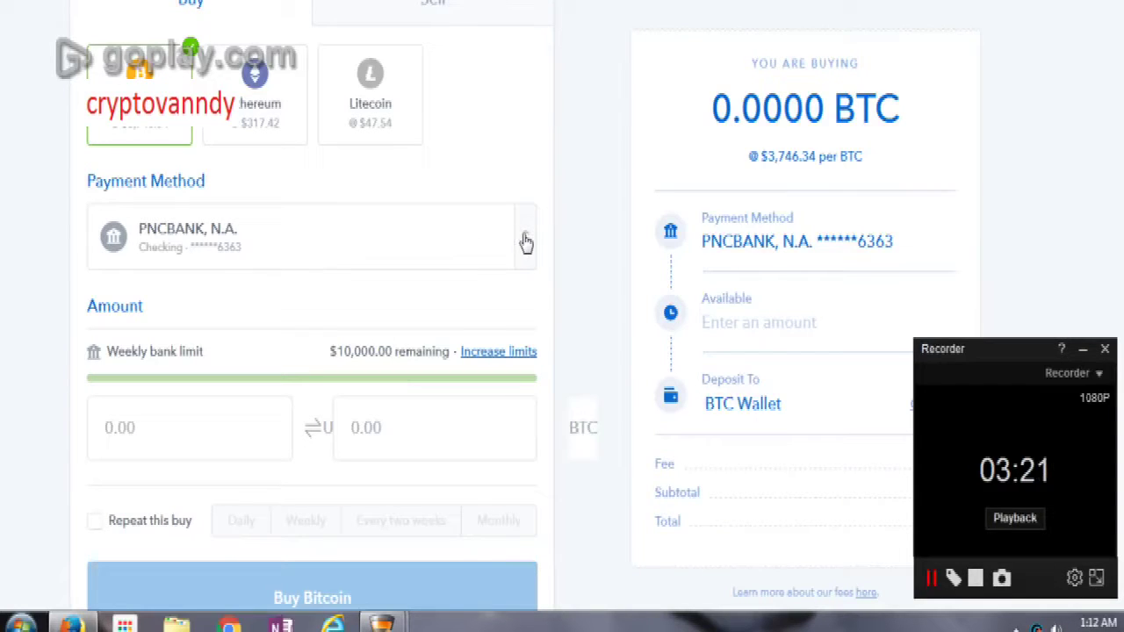
pyautogui.click(171, 432)
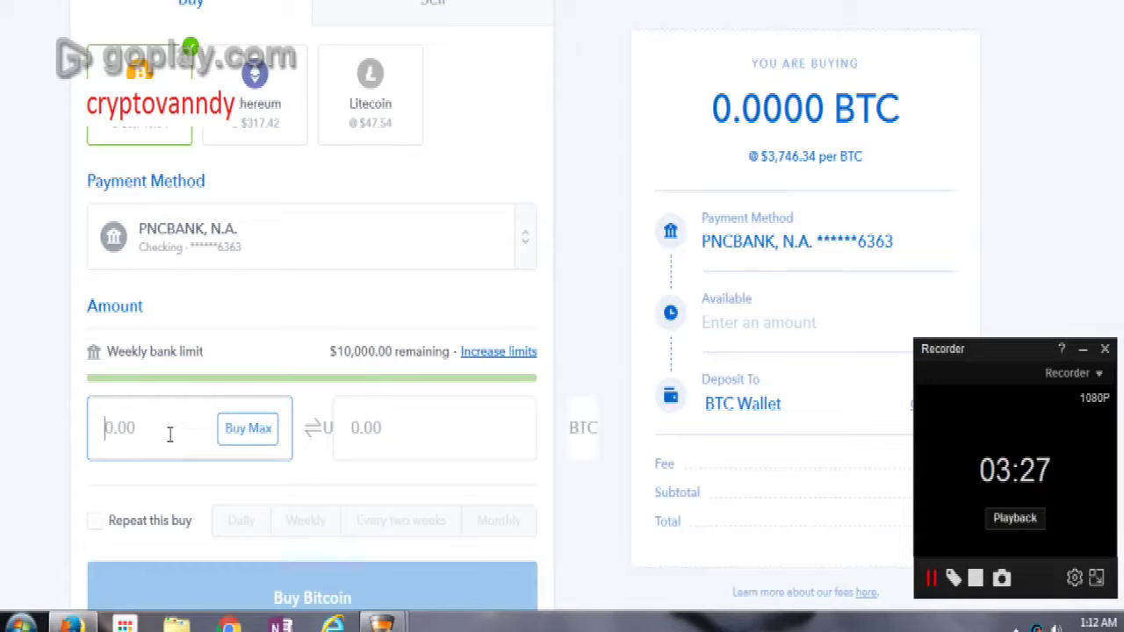
# Enter $100, converting to 0.02669273 BTC for $102.99 total, and highlight the per-BTC price
pyautogui.write('1')
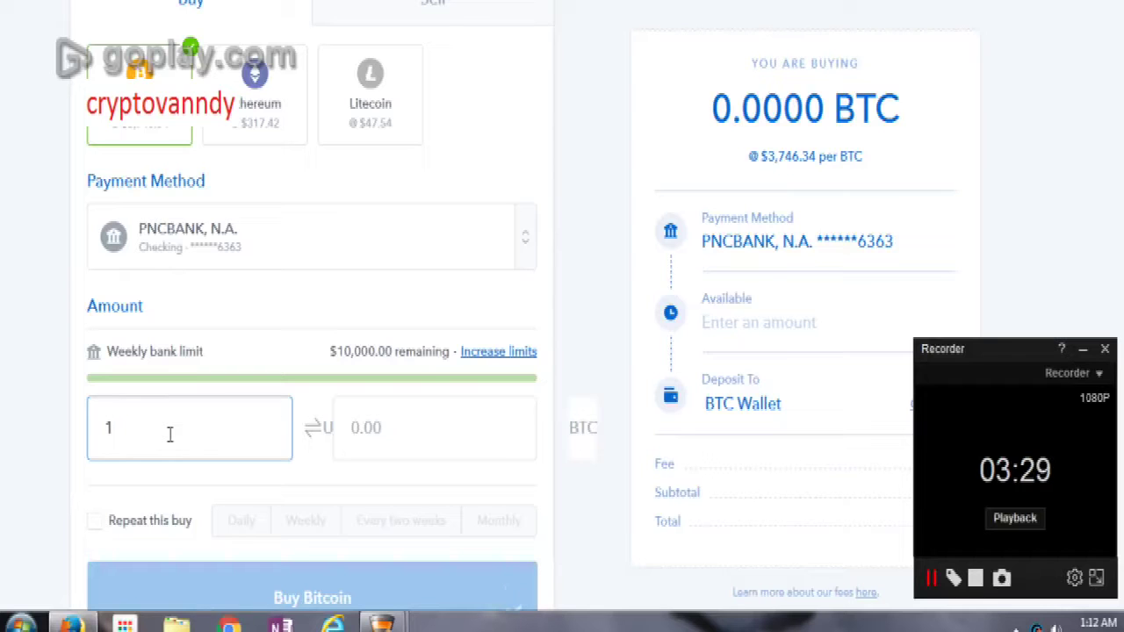
pyautogui.write('00')
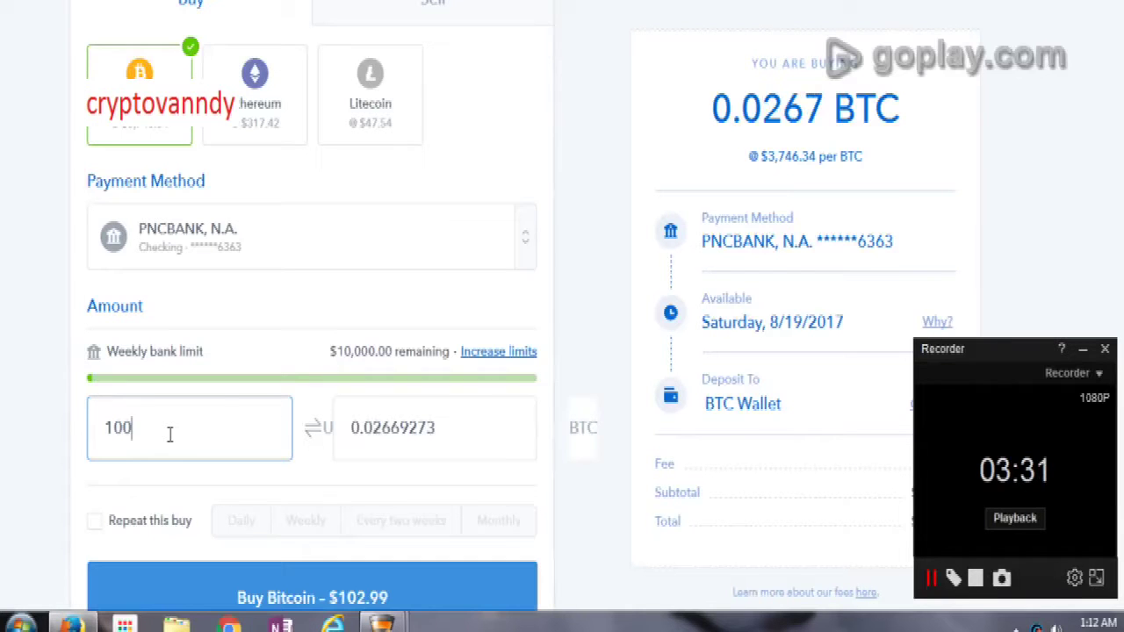
pyautogui.press('Tab')
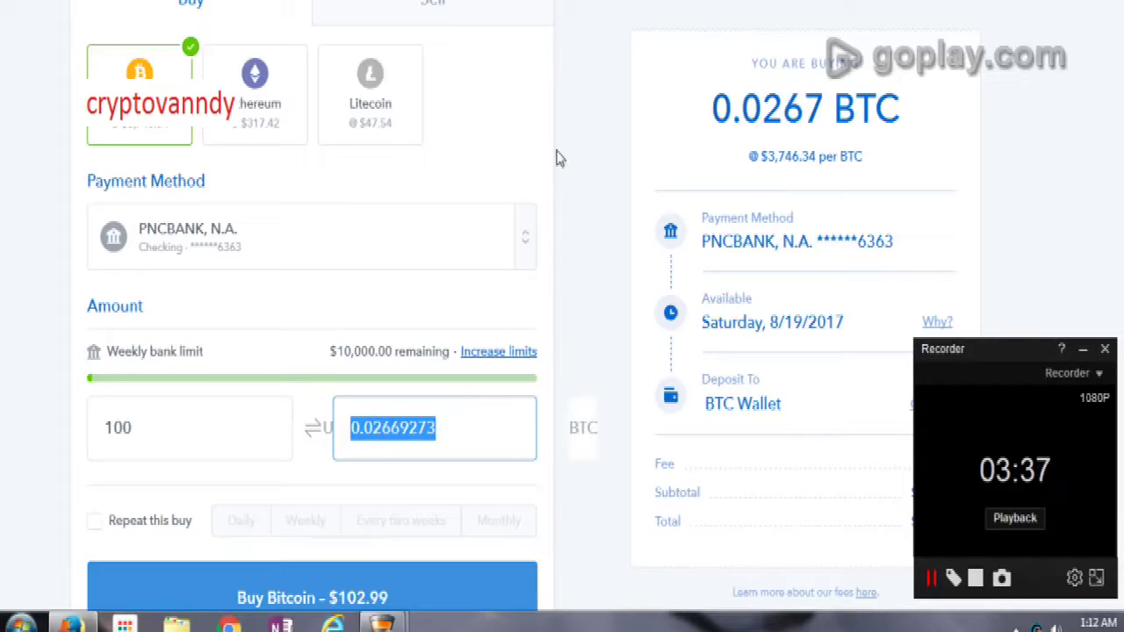
pyautogui.moveTo(745, 163); pyautogui.dragTo(875, 165)
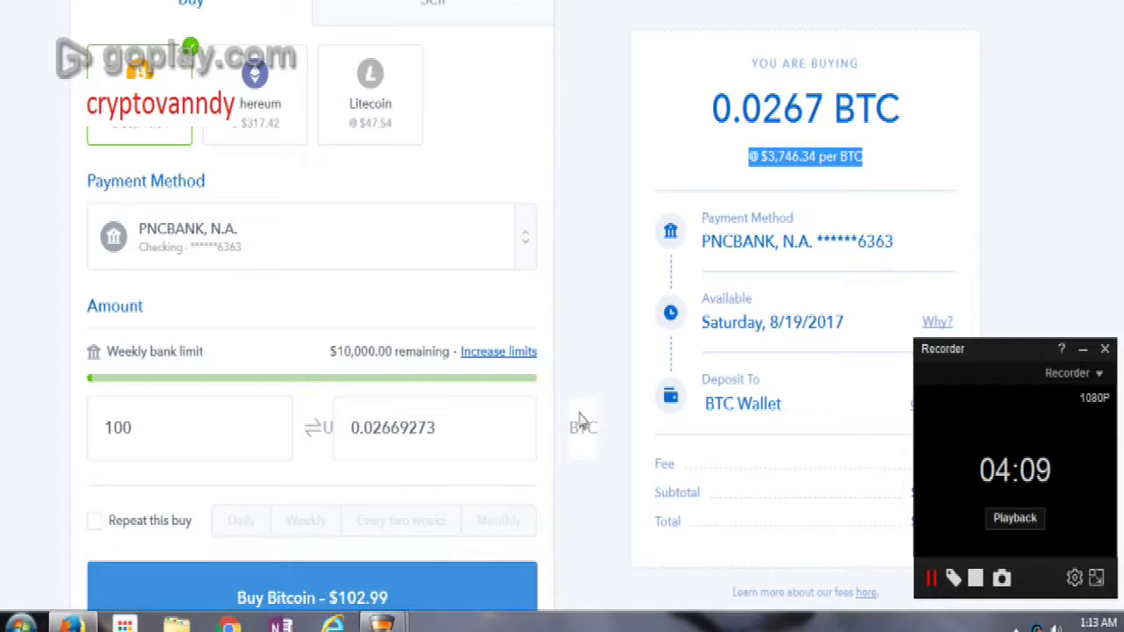
pyautogui.moveTo(155, 428); pyautogui.dragTo(93, 427)
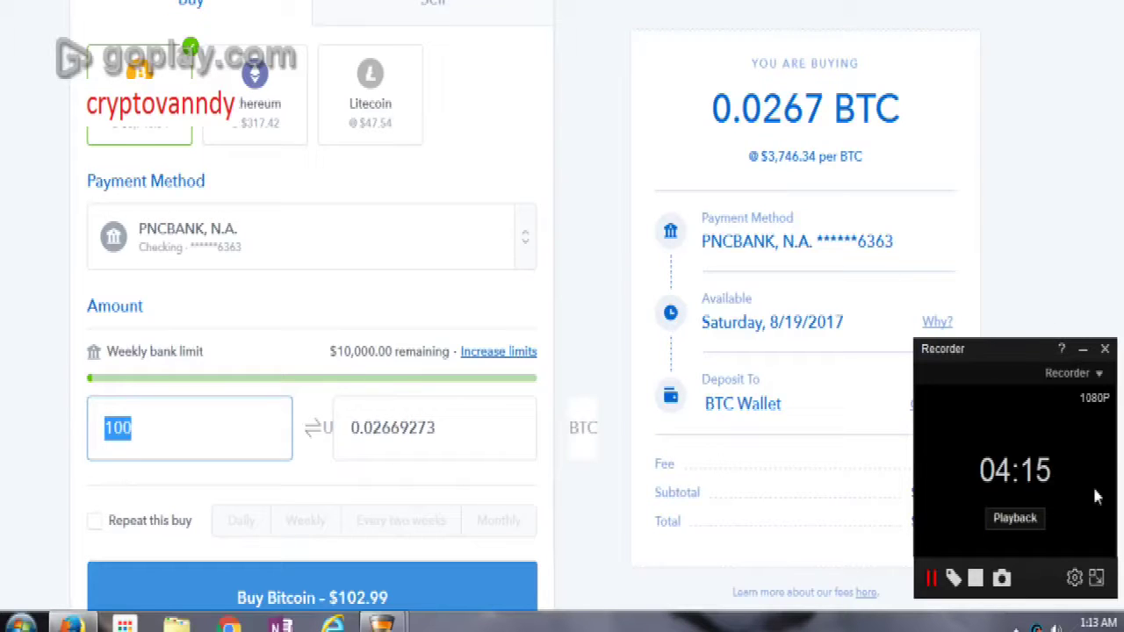
pyautogui.moveTo(1025, 351); pyautogui.dragTo(1061, 604)
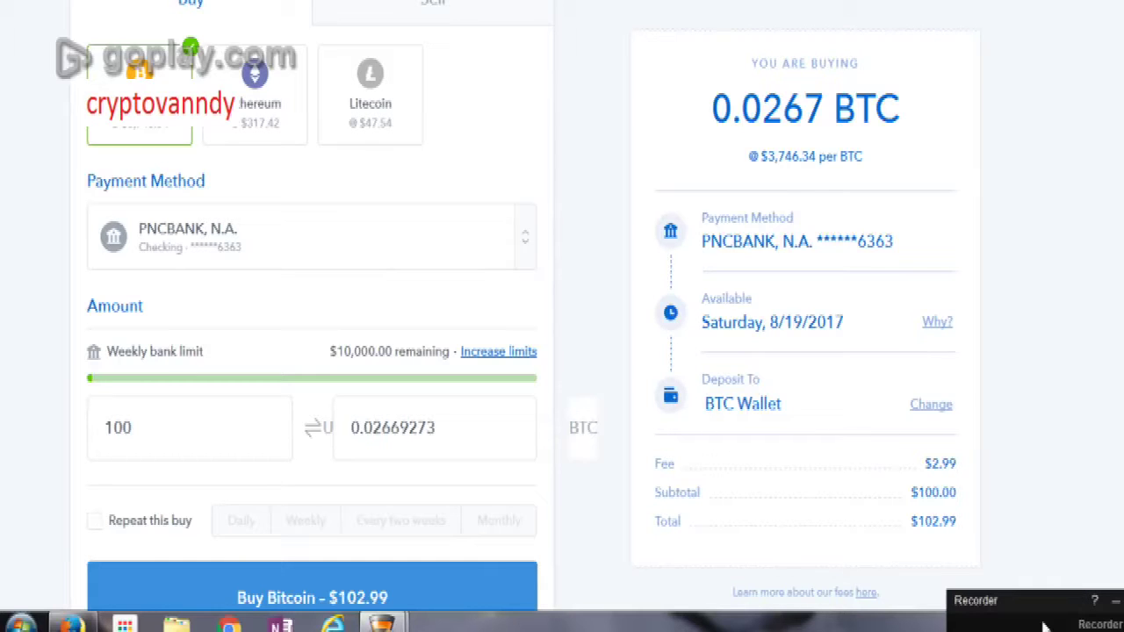
pyautogui.moveTo(1050, 607); pyautogui.dragTo(1039, 520)
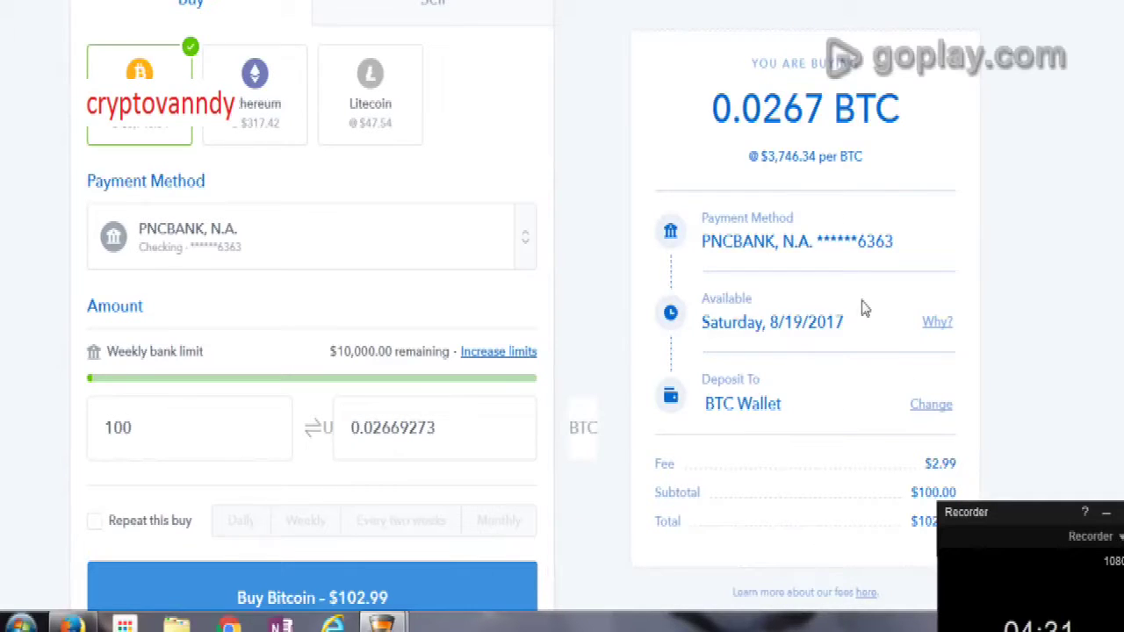
# Switch payment to the Pnc Bank Visa debit card for an instant purchase
pyautogui.click(308, 252)
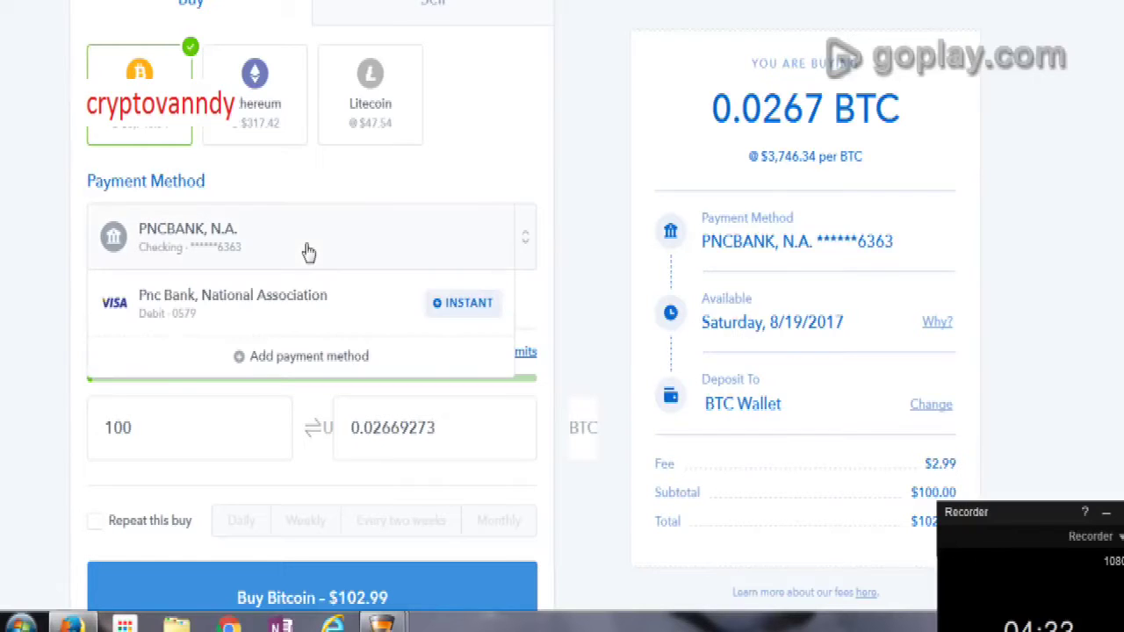
pyautogui.moveTo(292, 298); pyautogui.dragTo(322, 308)
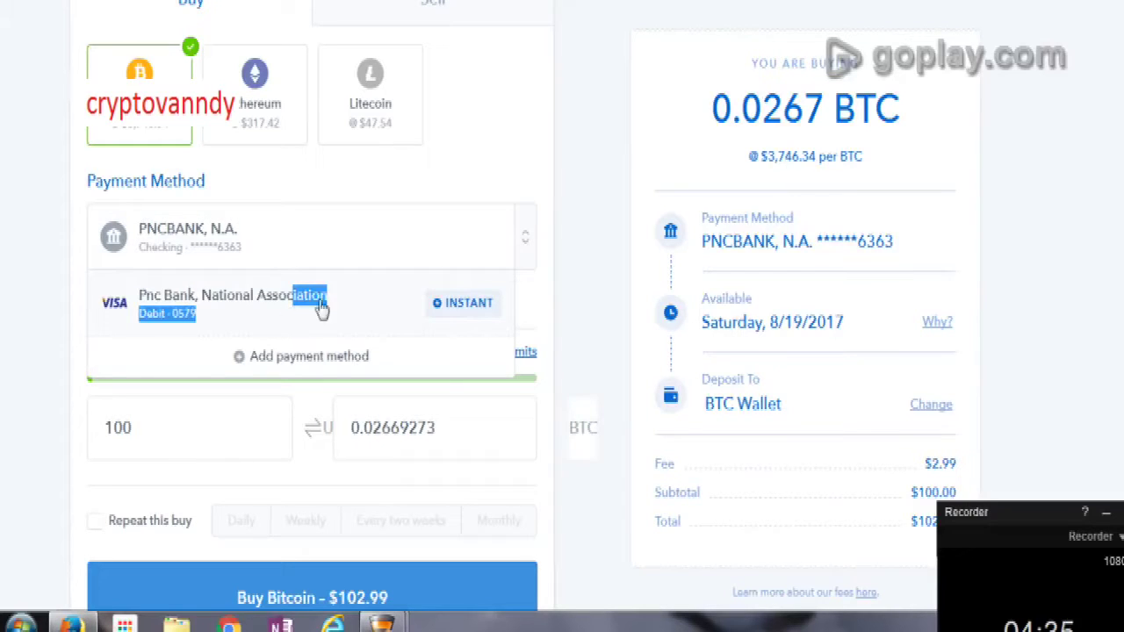
pyautogui.click(377, 313)
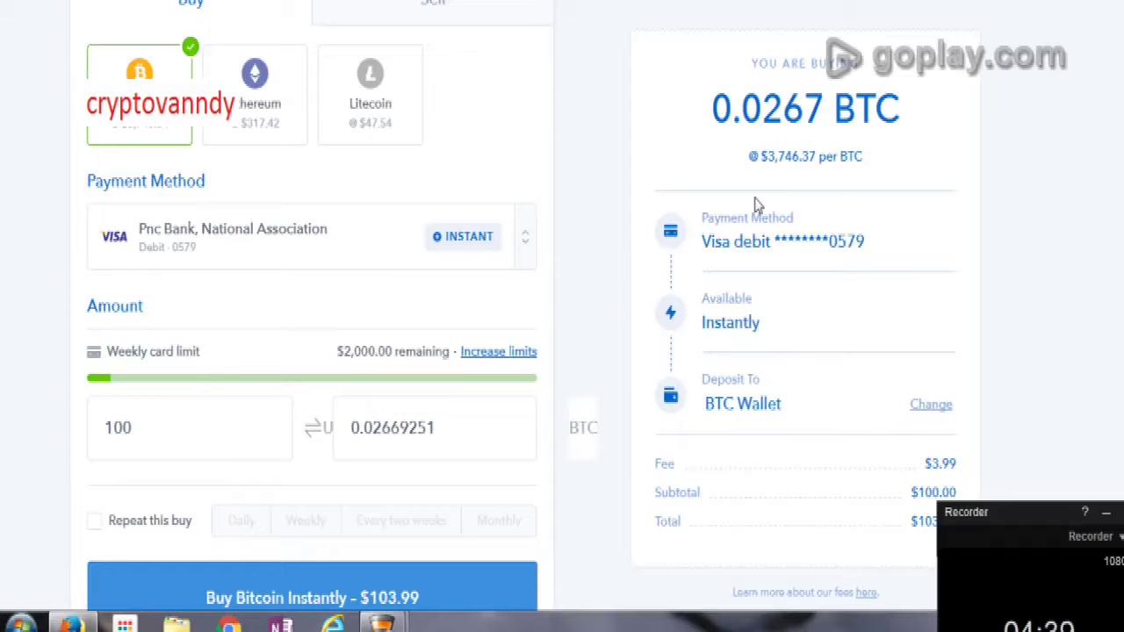
pyautogui.click(143, 433)
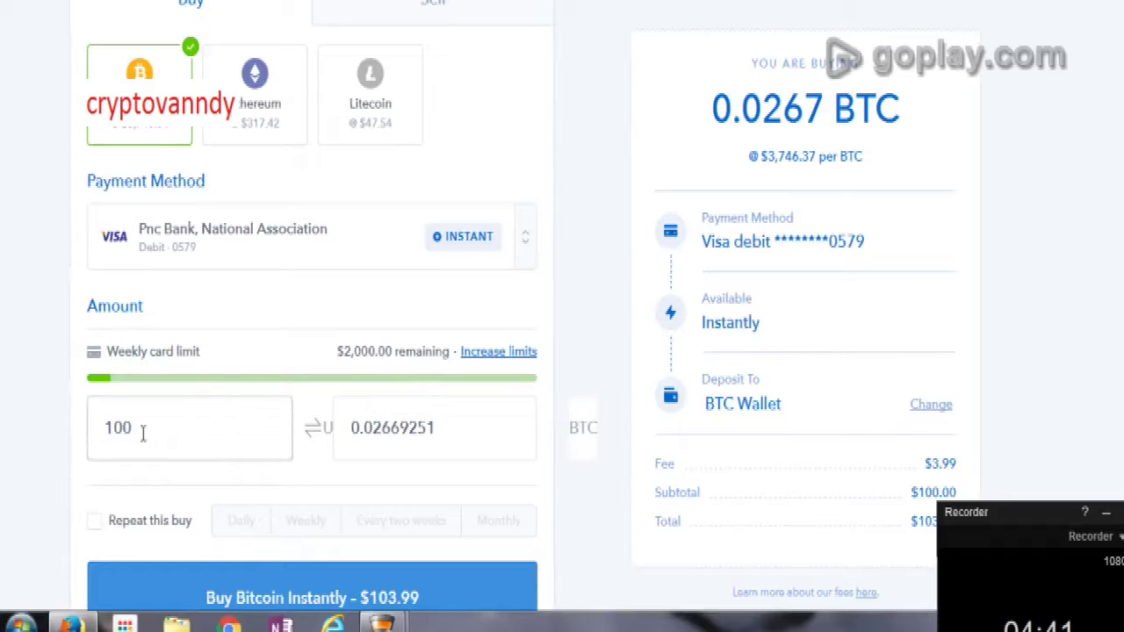
pyautogui.click(389, 428)
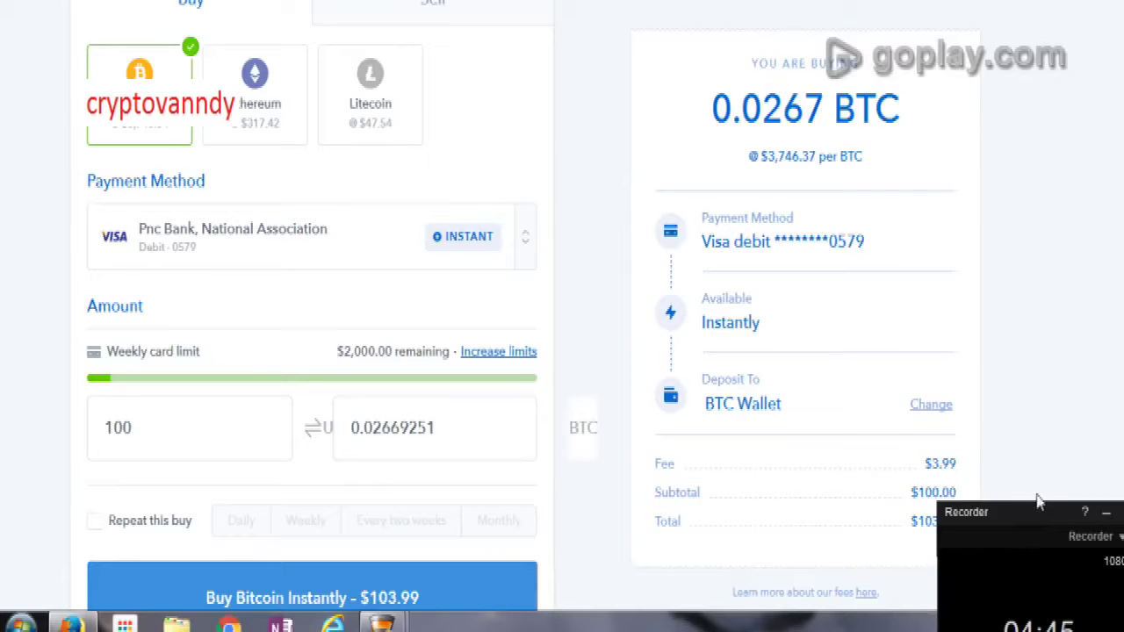
pyautogui.moveTo(1036, 512); pyautogui.dragTo(1027, 557)
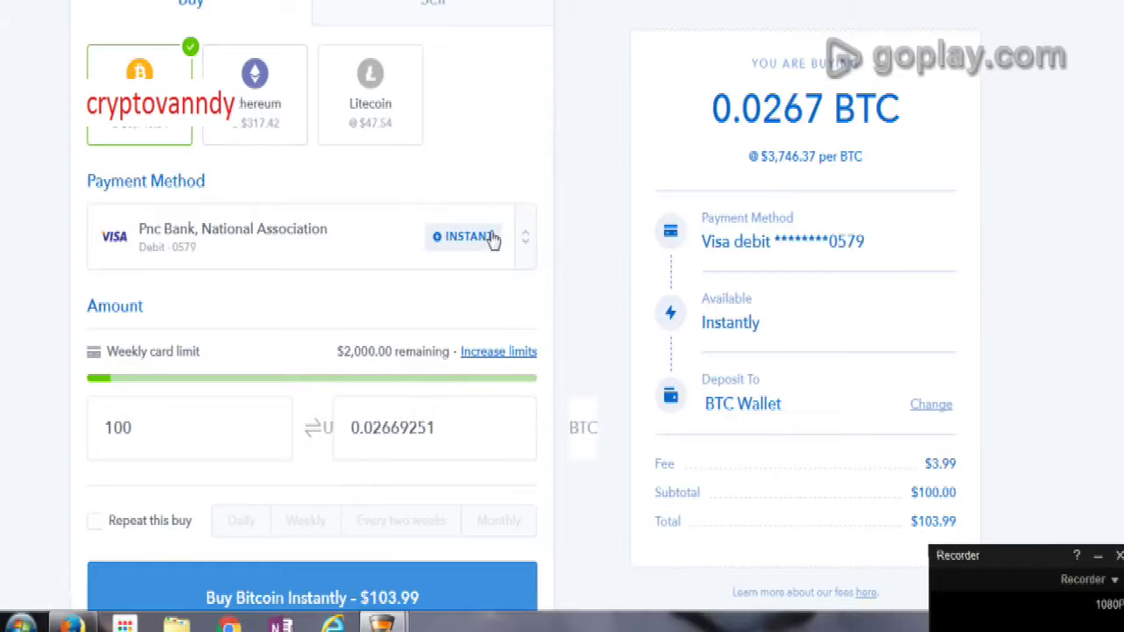
# Revert to PNCBANK checking, then reselect the Visa debit card, totalling $103.99
pyautogui.click(525, 235)
pyautogui.click(318, 303)
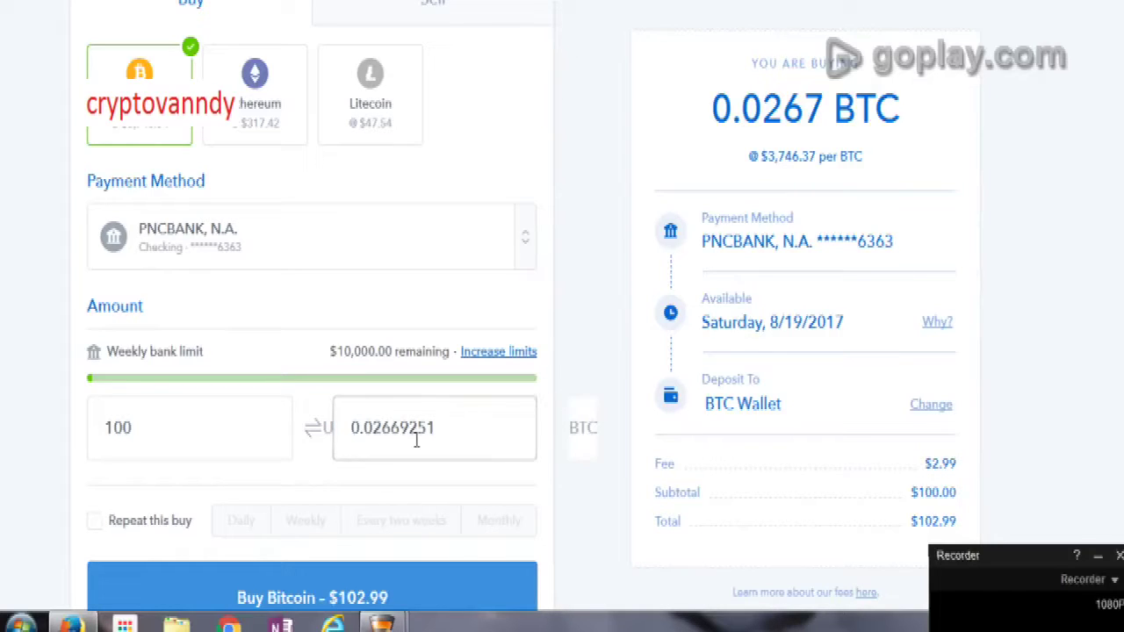
pyautogui.click(389, 252)
pyautogui.click(379, 295)
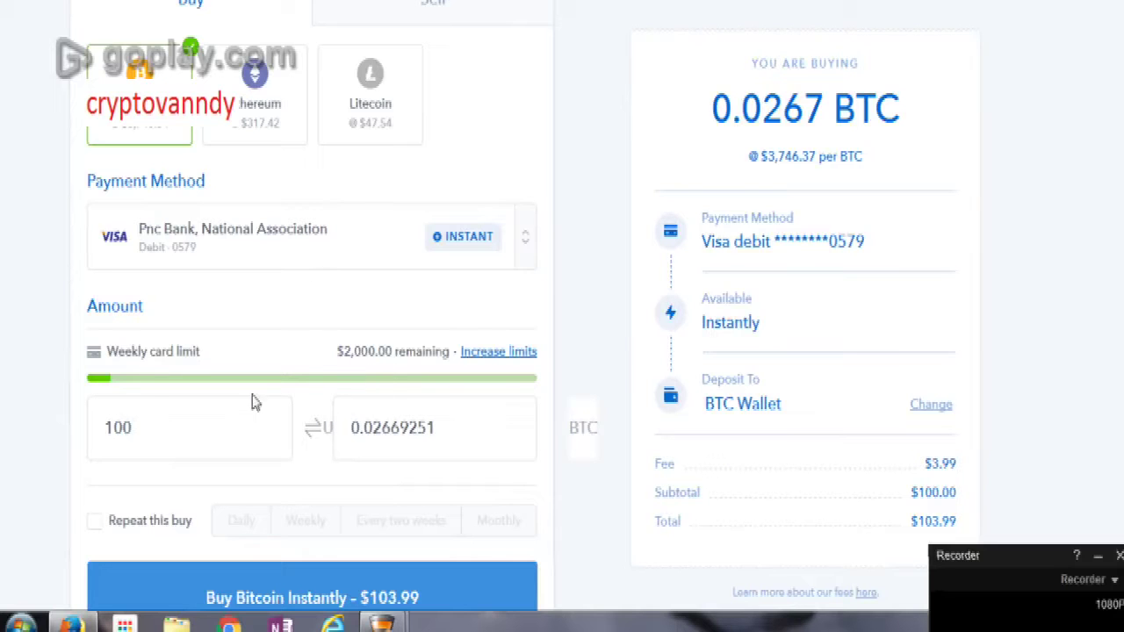
# Replace $100 with the maximum 1923.26 USD and highlight the $76.74 fee in the $2,000.00 total
pyautogui.moveTo(259, 419); pyautogui.dragTo(13, 421)
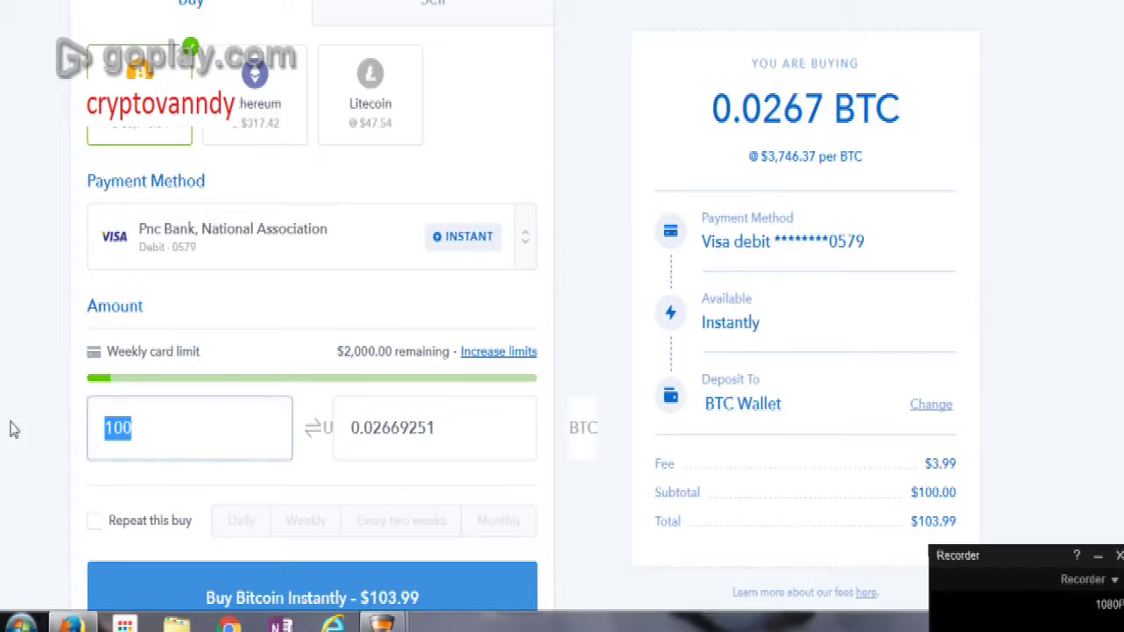
pyautogui.press('BackSpace')
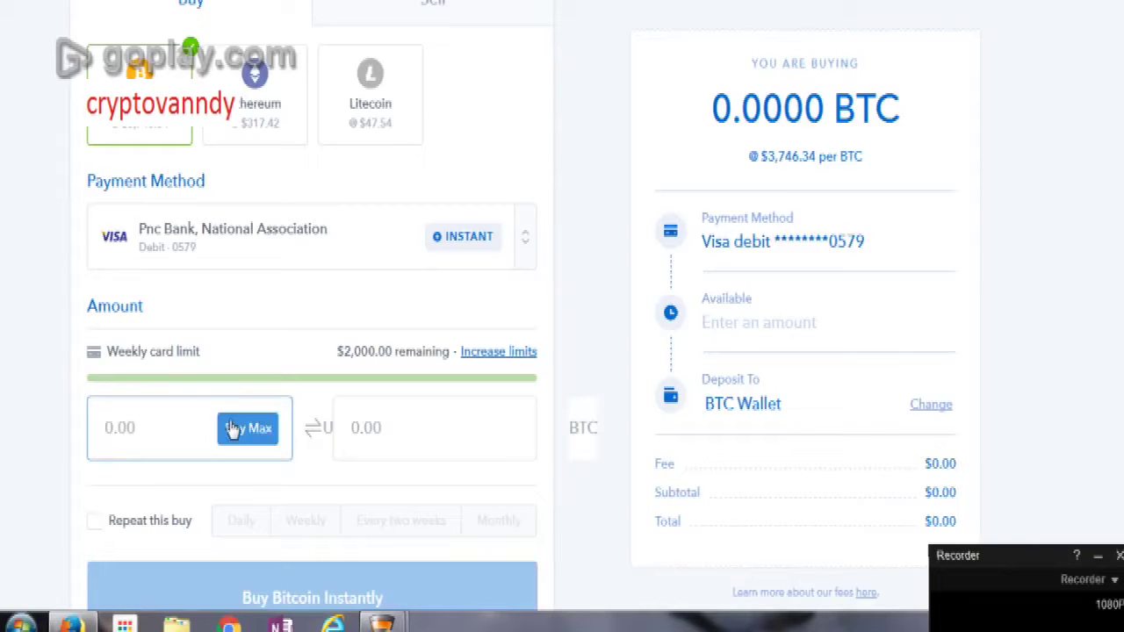
pyautogui.click(233, 437)
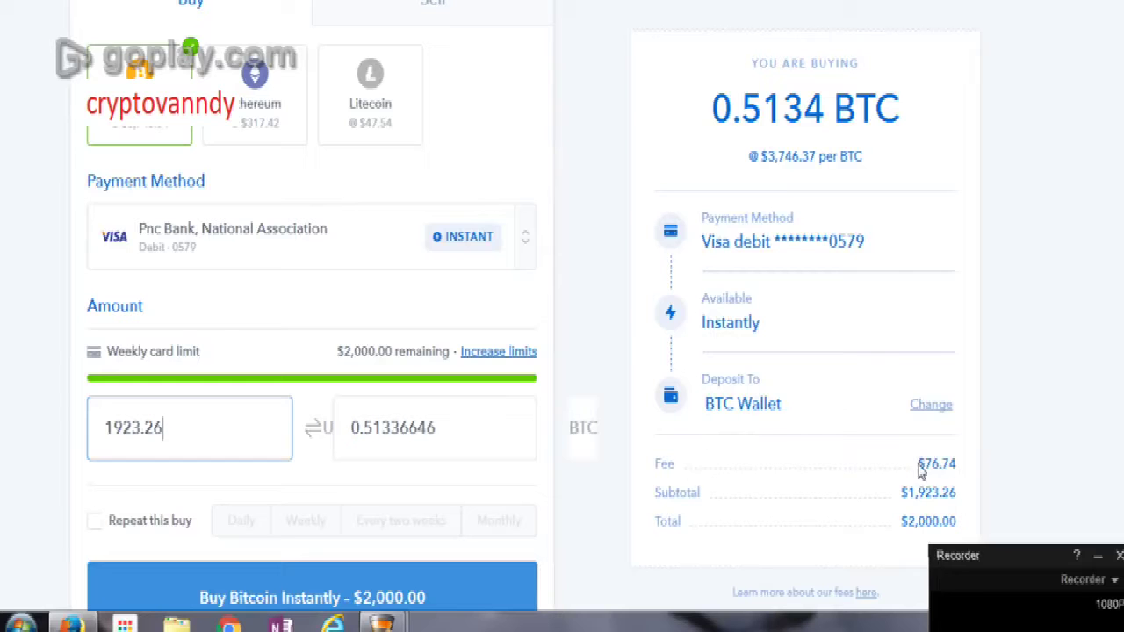
pyautogui.moveTo(918, 466); pyautogui.dragTo(963, 465)
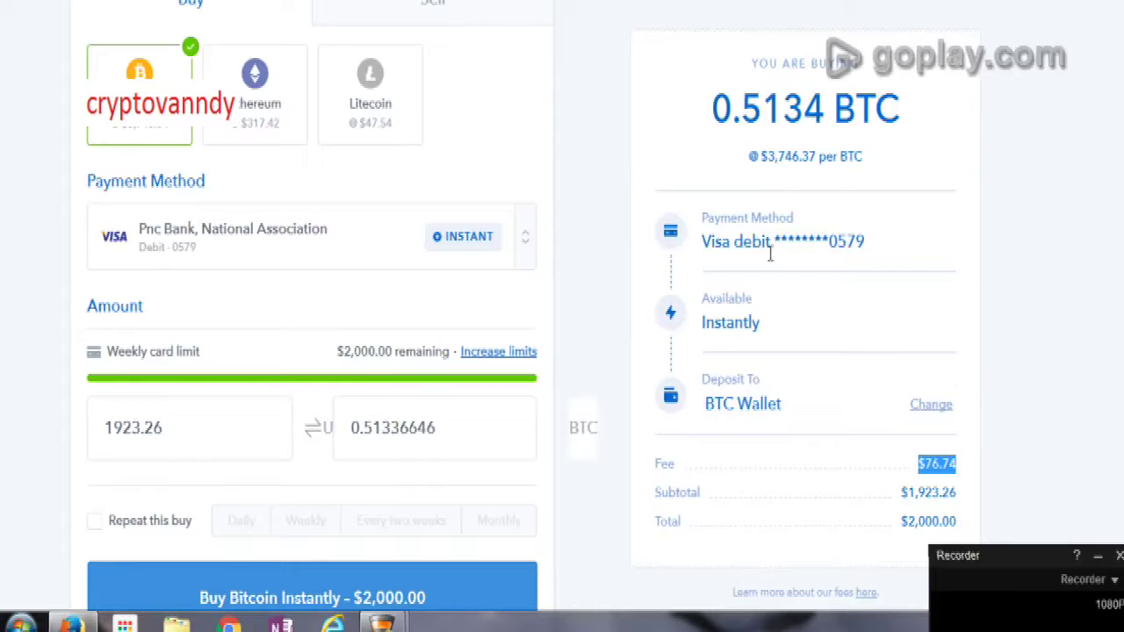
# Return to the Coinbase Dashboard and review the 0.01 BTC portfolio and Recent Activity
pyautogui.scroll(3, 421, 105)
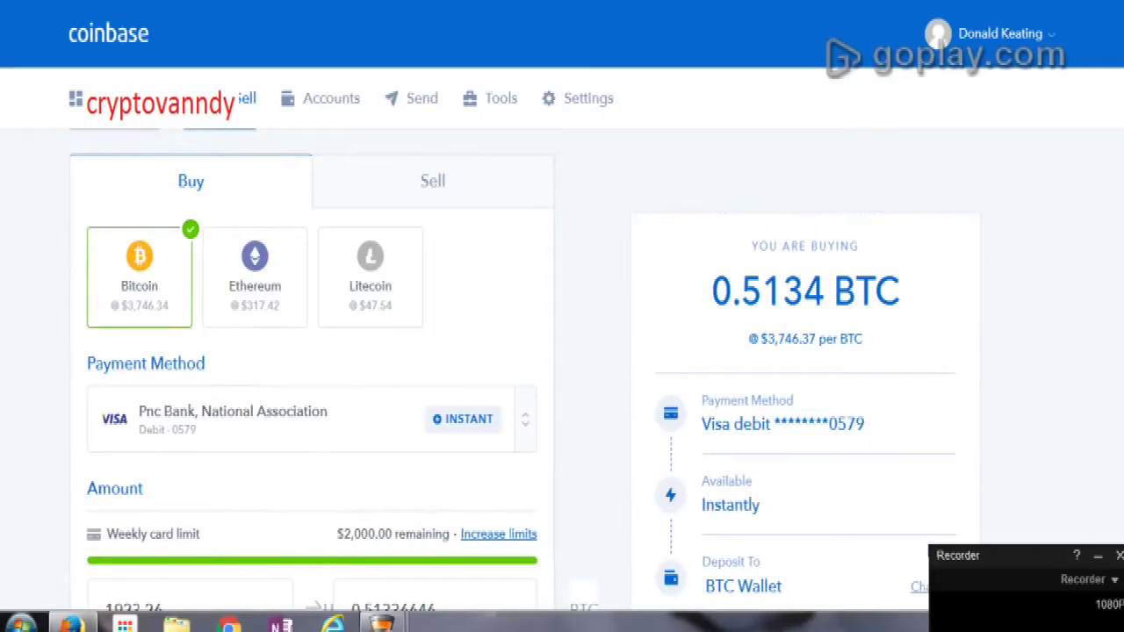
pyautogui.click(206, 139)
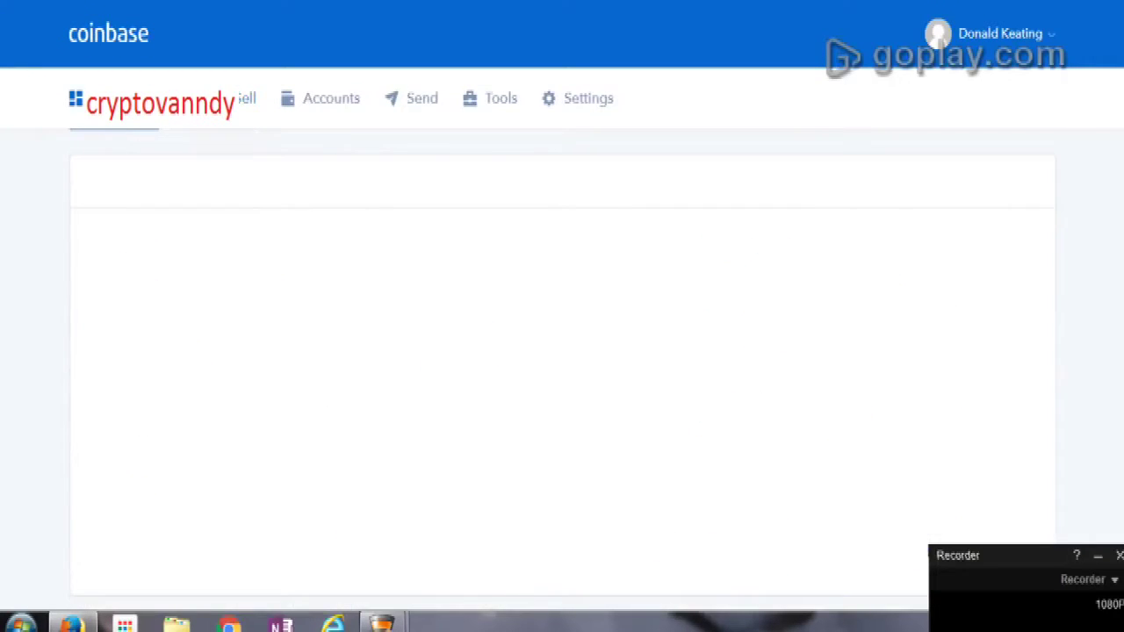
pyautogui.scroll(-8, 180, 217)
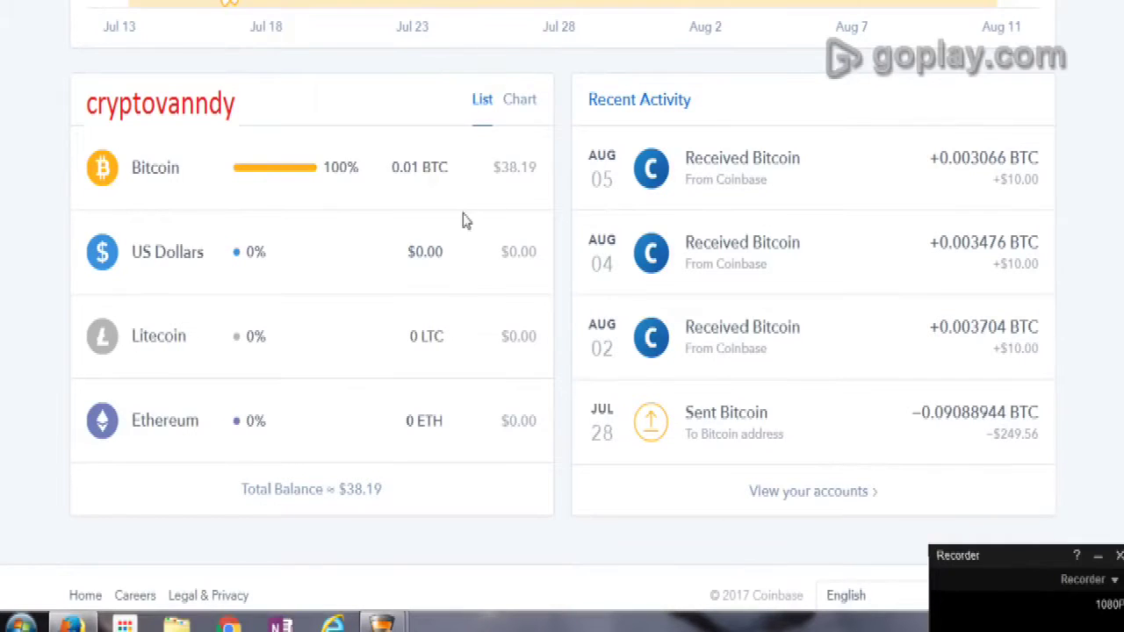
pyautogui.scroll(5, 559, 103)
pyautogui.scroll(3, 445, 154)
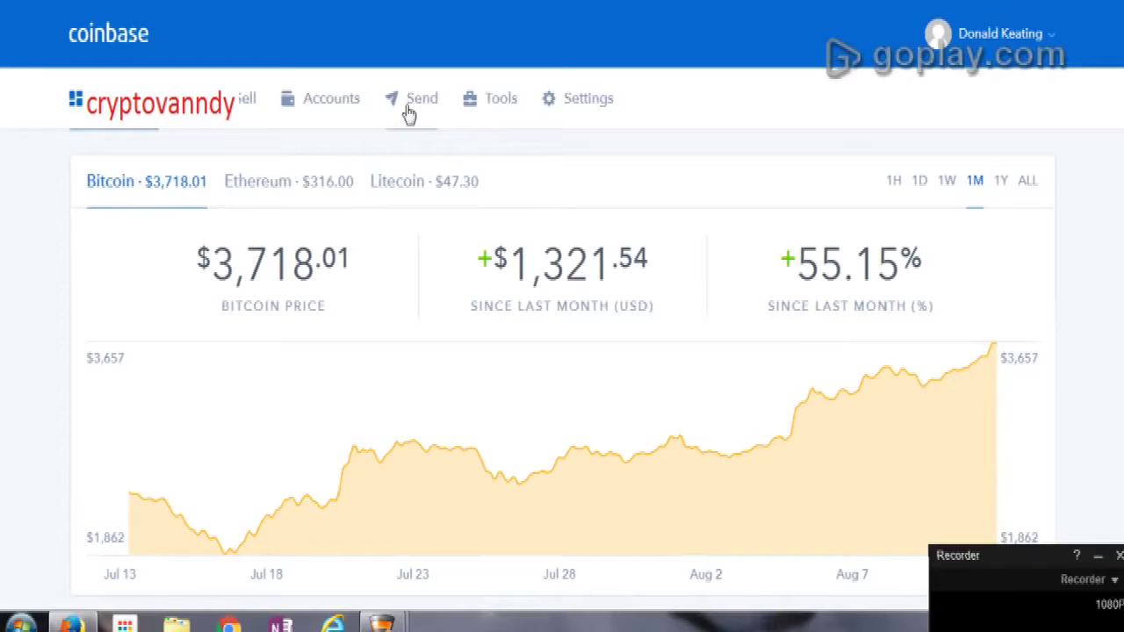
# Open Send Funds, use max for a 0.010246 BTC amount, and focus the recipient address field
pyautogui.click(430, 100)
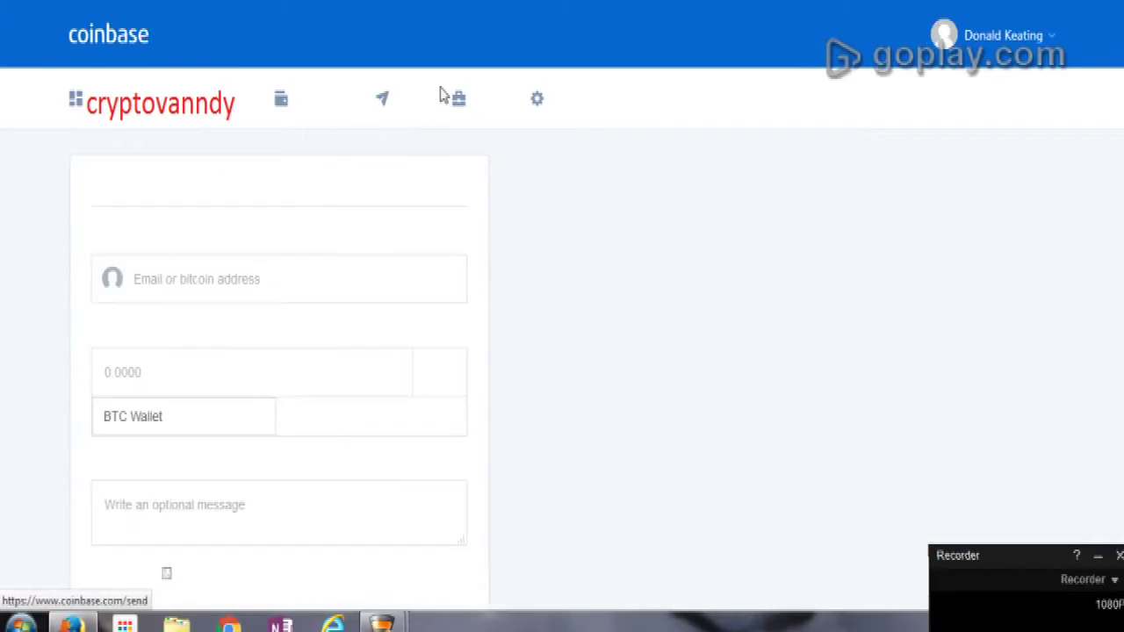
pyautogui.scroll(-2, 628, 250)
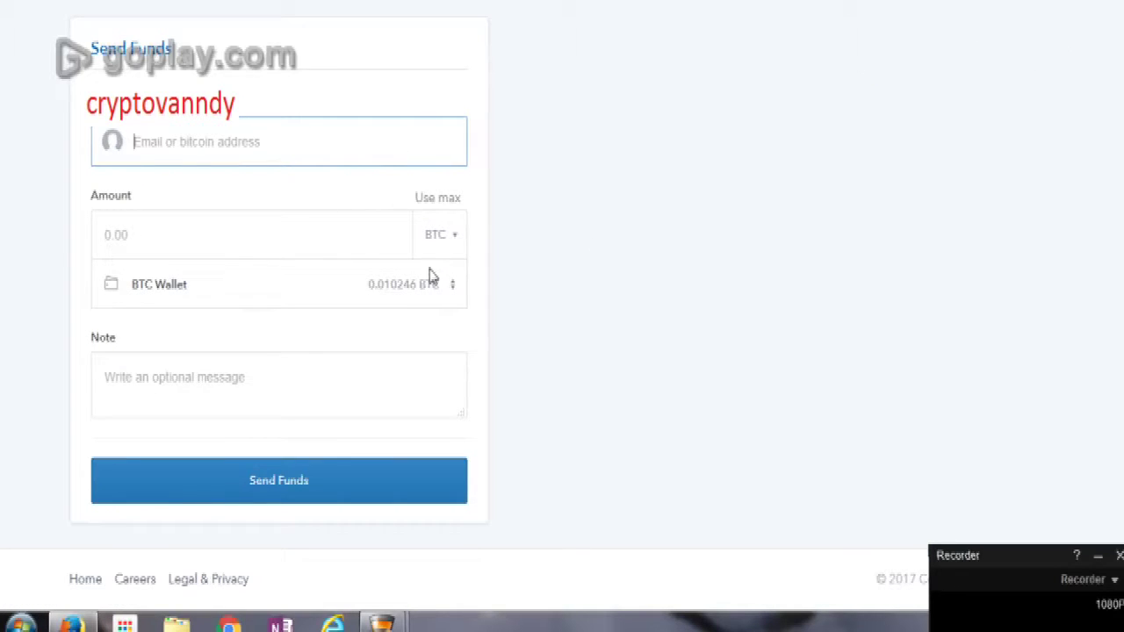
pyautogui.click(157, 246)
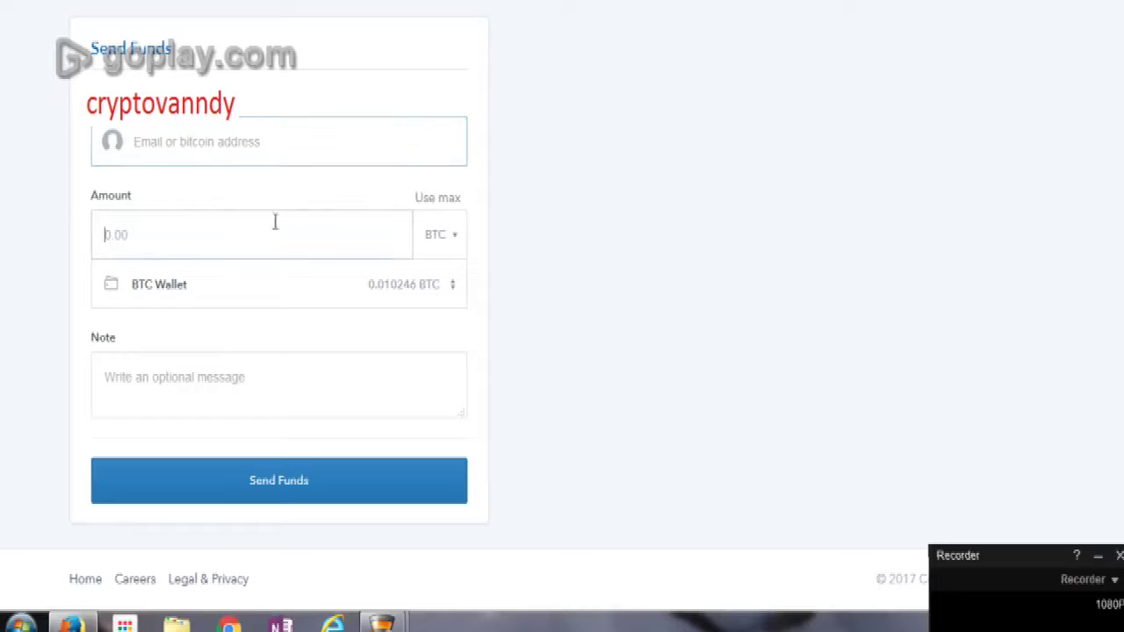
pyautogui.click(442, 209)
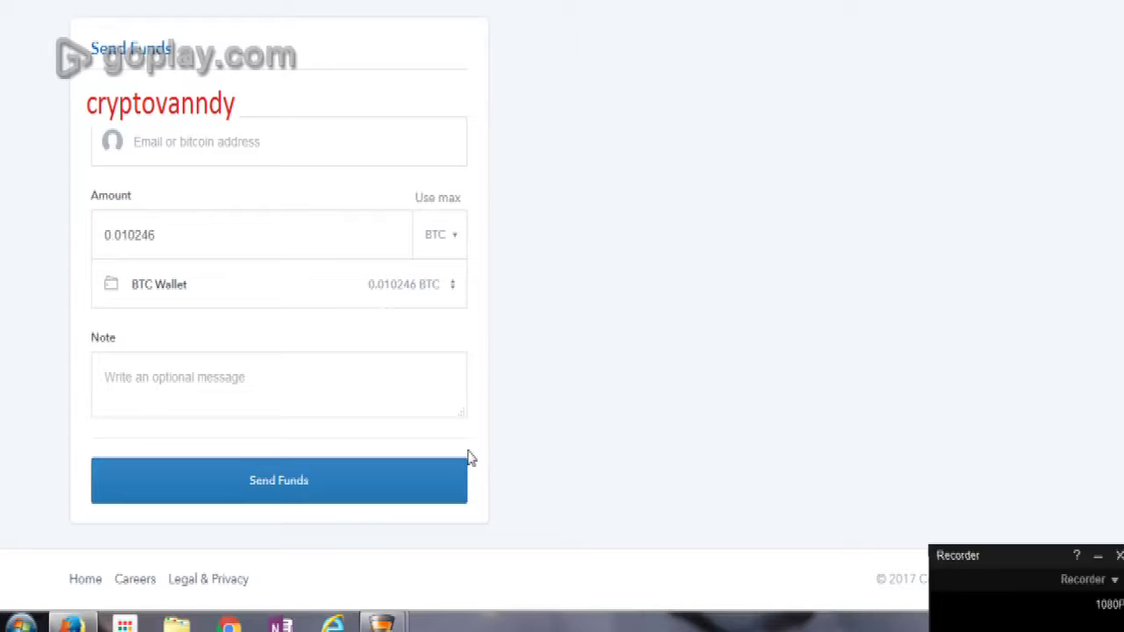
pyautogui.click(264, 145)
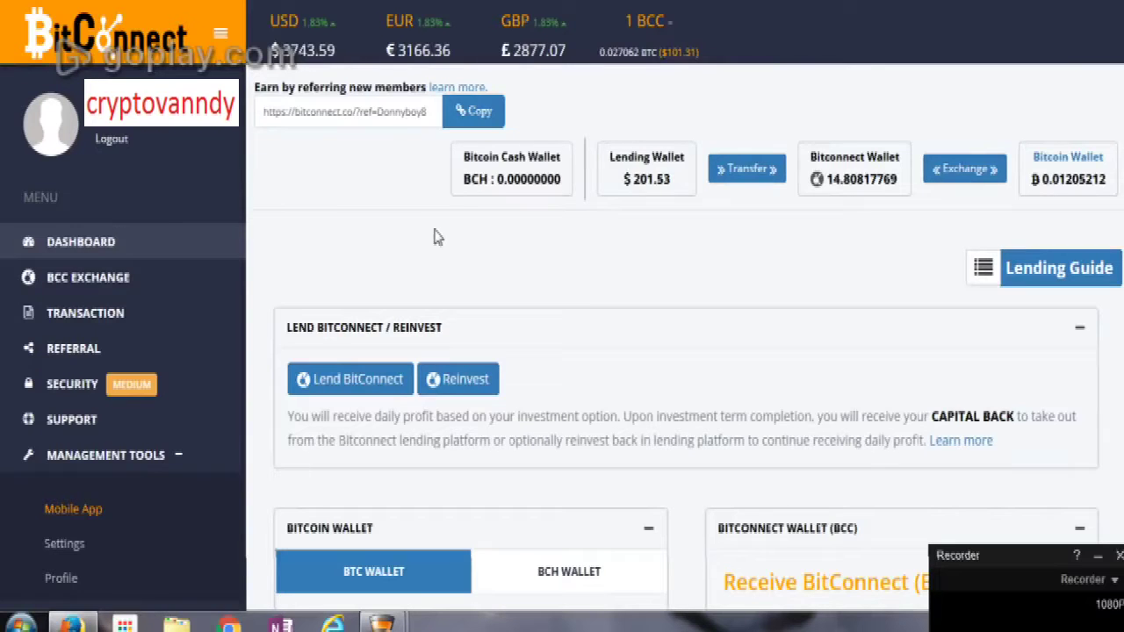
# Scroll BitConnect's Dashboard down to the Bitcoin Wallet panel showing 0.01205212 BTC
pyautogui.scroll(-2, 437, 237)
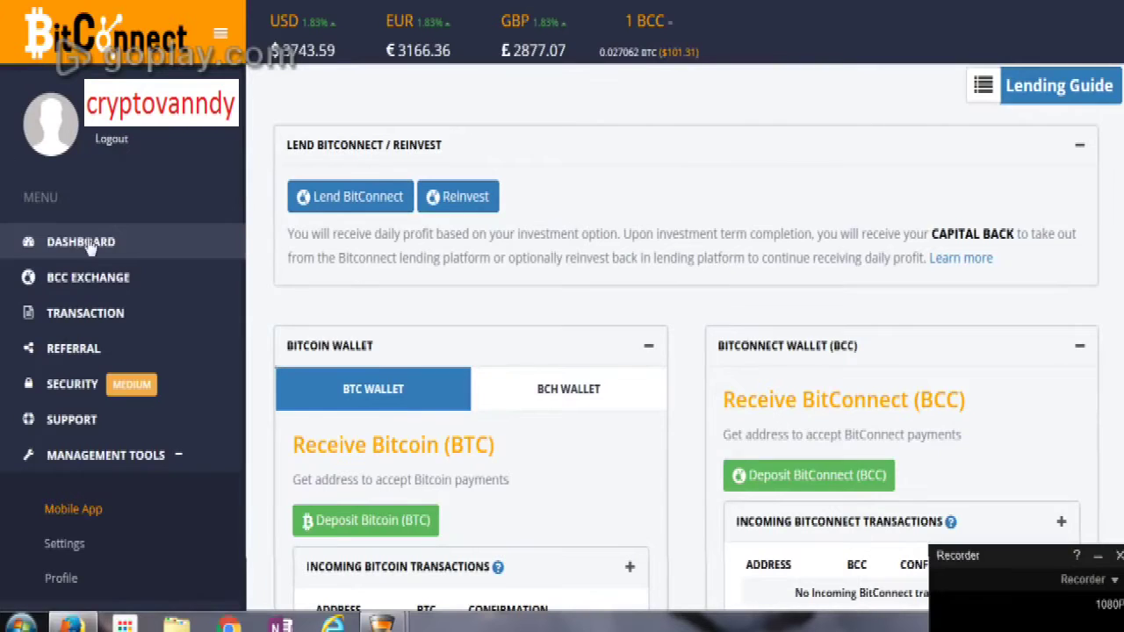
pyautogui.scroll(-2, 667, 391)
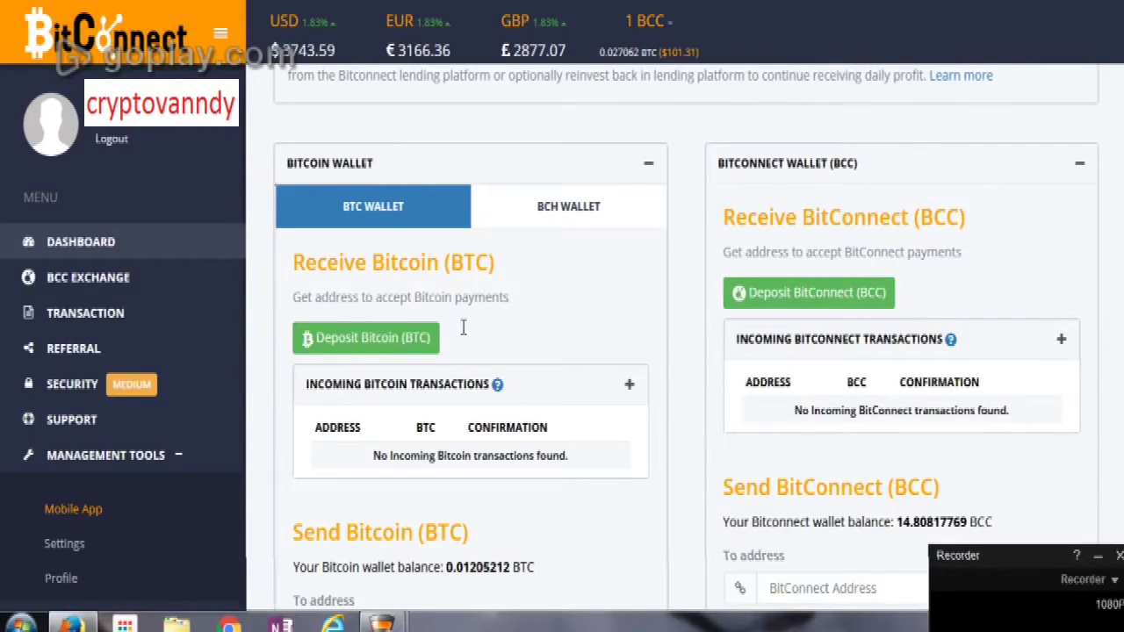
# Open Deposit Bitcoin (BTC) and copy the deposit address from the Receive BTC popup
pyautogui.click(367, 347)
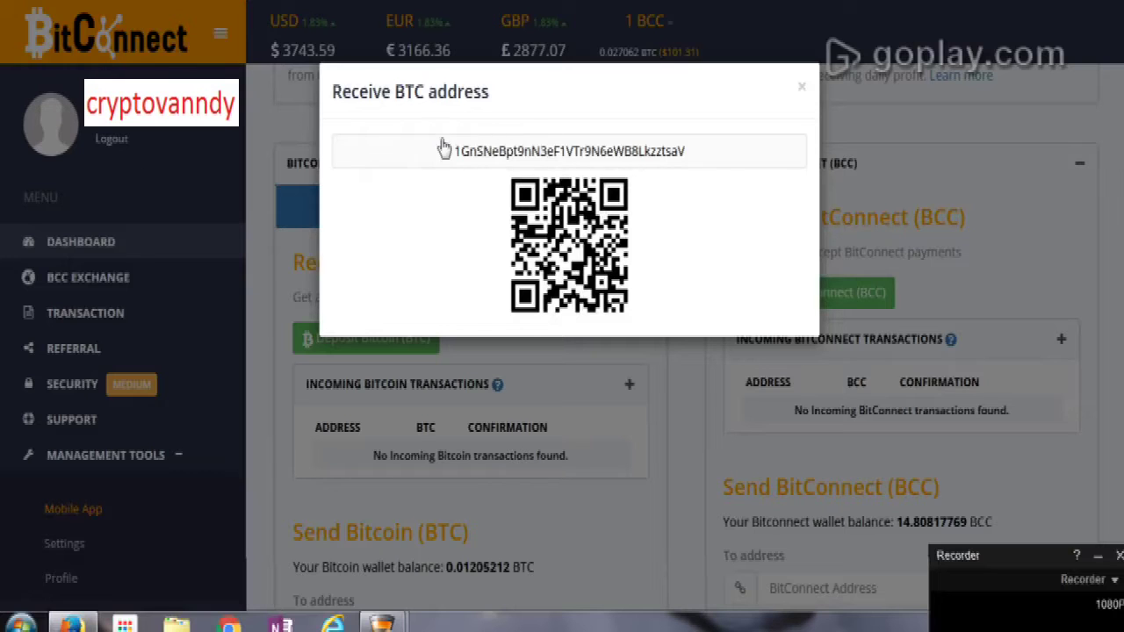
pyautogui.moveTo(466, 163); pyautogui.dragTo(677, 159)
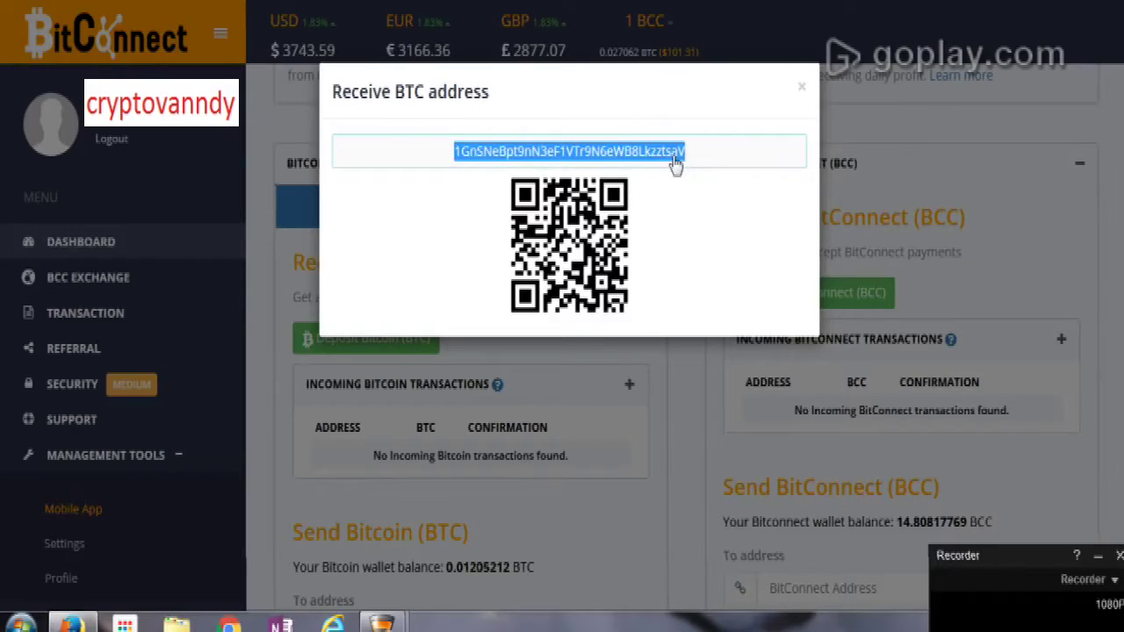
pyautogui.rightClick(676, 160)
pyautogui.click(712, 221)
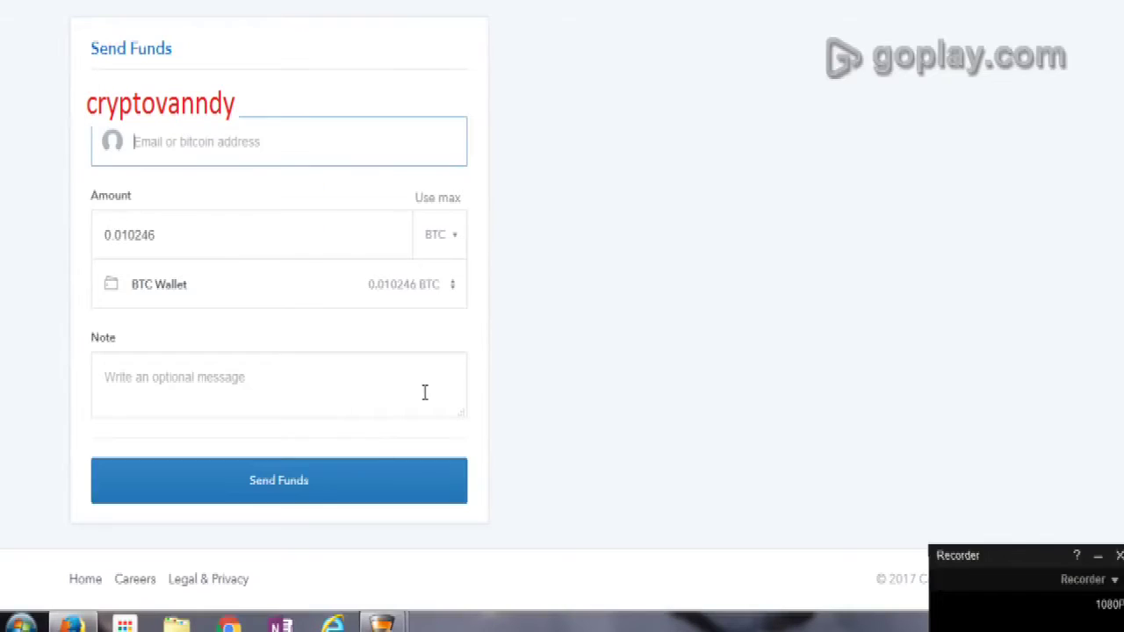
# Paste the BitConnect deposit address as the Send Funds recipient and close the address popup
pyautogui.rightClick(224, 144)
pyautogui.click(250, 233)
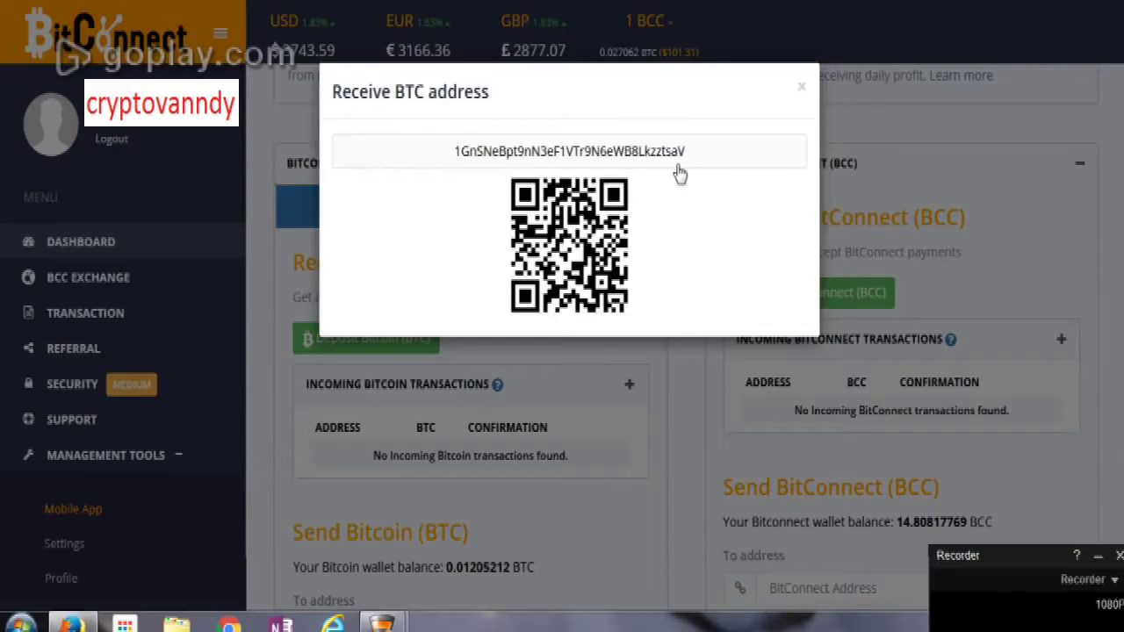
pyautogui.click(799, 82)
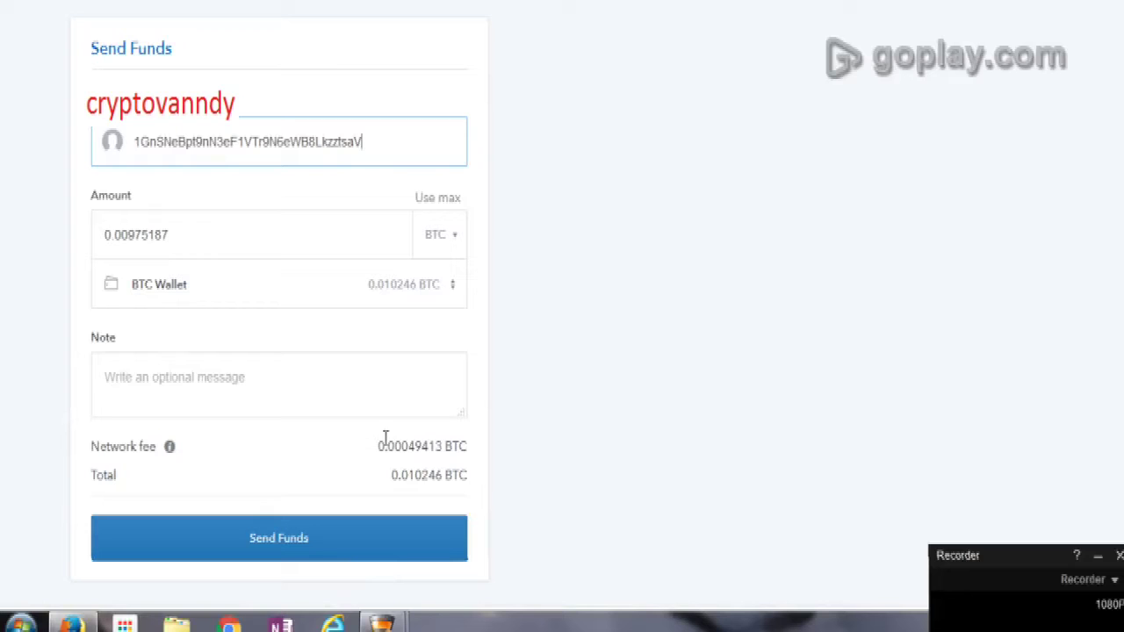
# Check the recalculated 0.00975187 BTC amount and highlight the 0.00049413 BTC network fee
pyautogui.moveTo(385, 436); pyautogui.dragTo(462, 447)
pyautogui.click(477, 452)
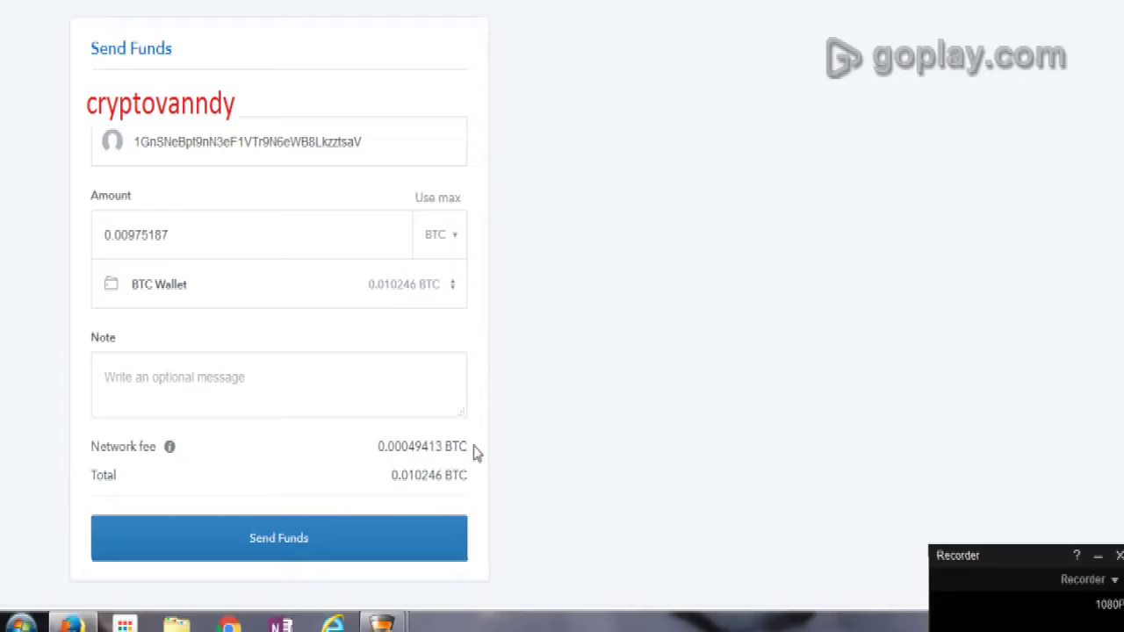
pyautogui.tripleClick(392, 460)
pyautogui.moveTo(171, 458)
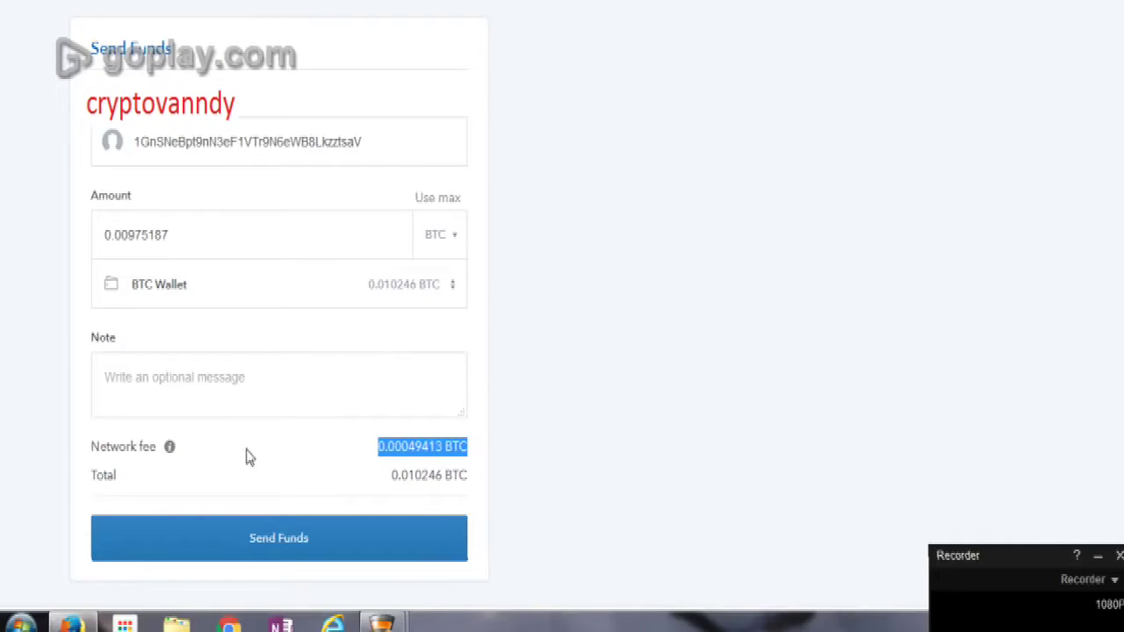
pyautogui.scroll(2, 354, 26)
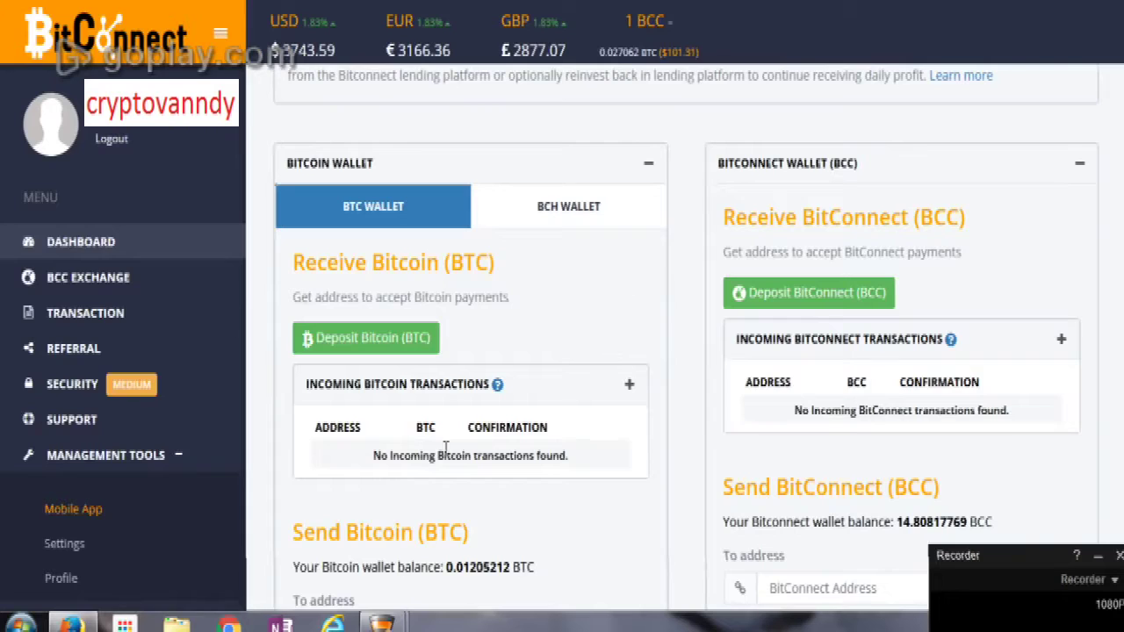
pyautogui.moveTo(341, 464); pyautogui.dragTo(531, 479)
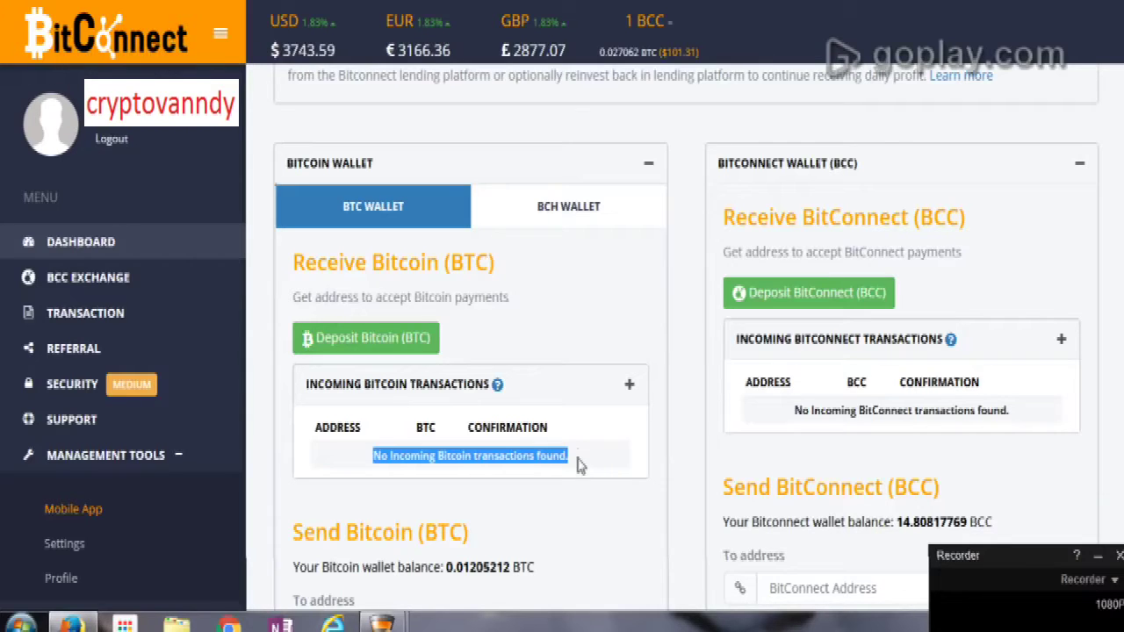
pyautogui.moveTo(580, 465); pyautogui.dragTo(369, 453)
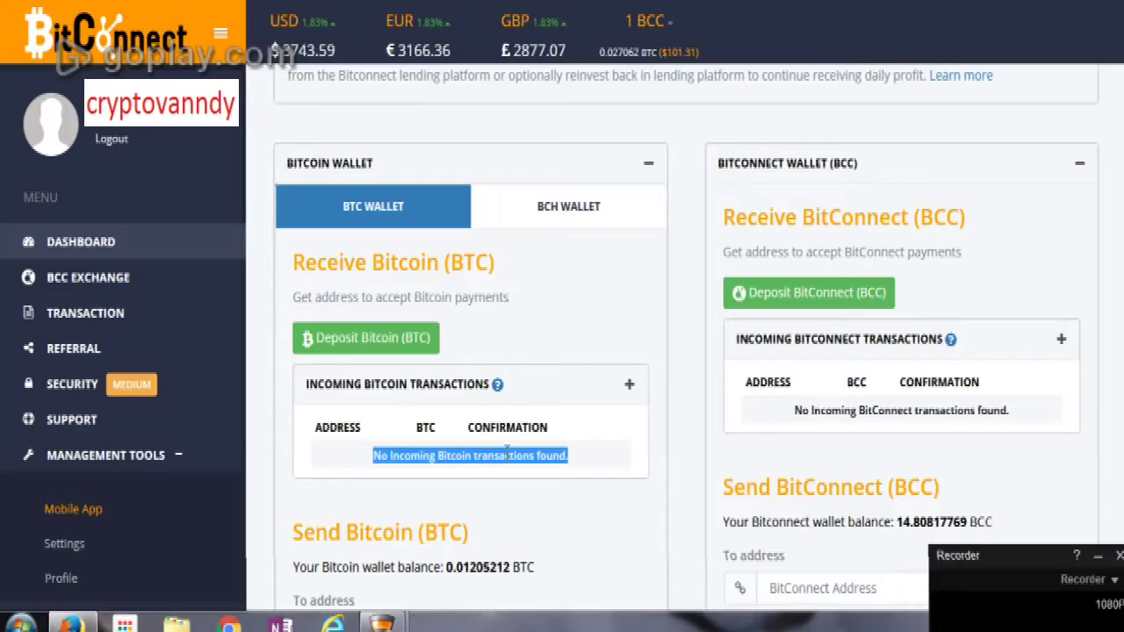
pyautogui.scroll(4, 685, 221)
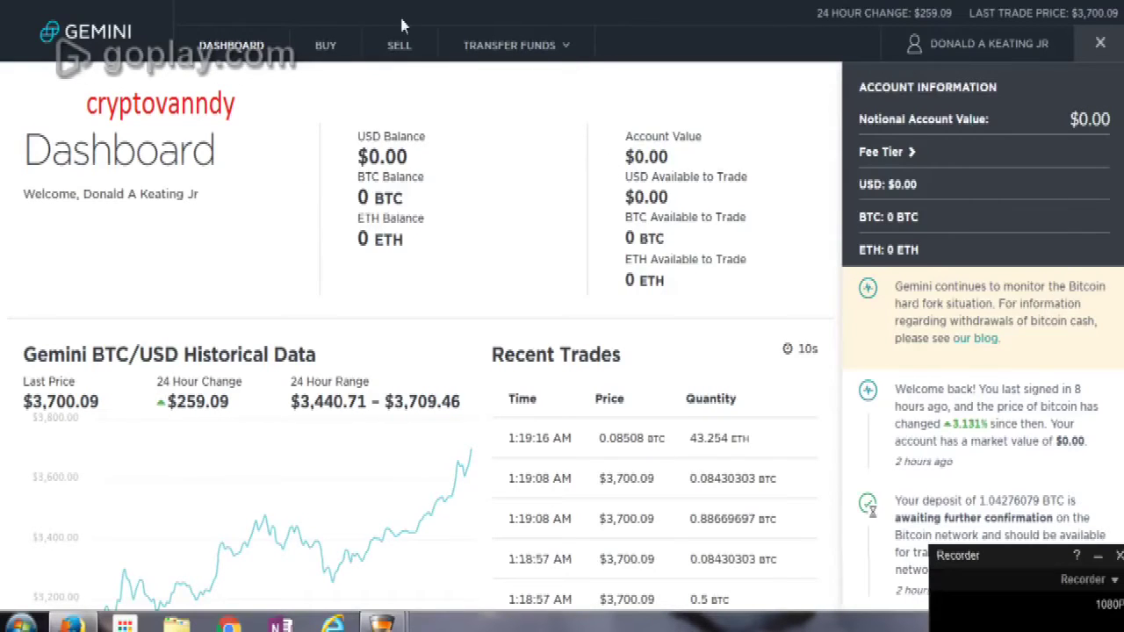
pyautogui.click(498, 51)
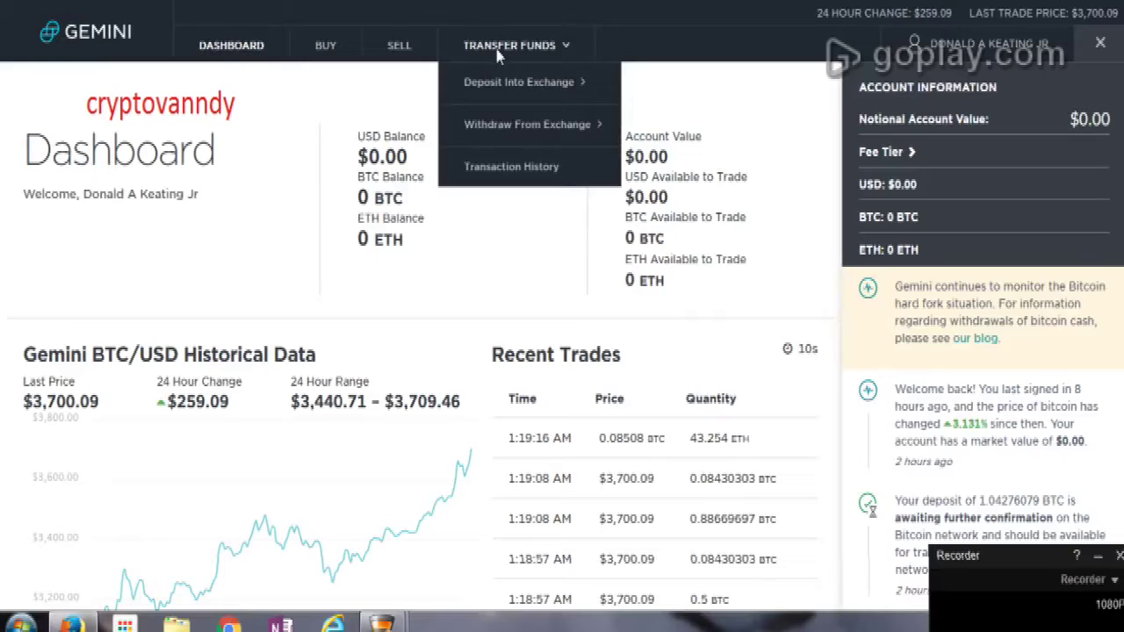
pyautogui.moveTo(343, 53)
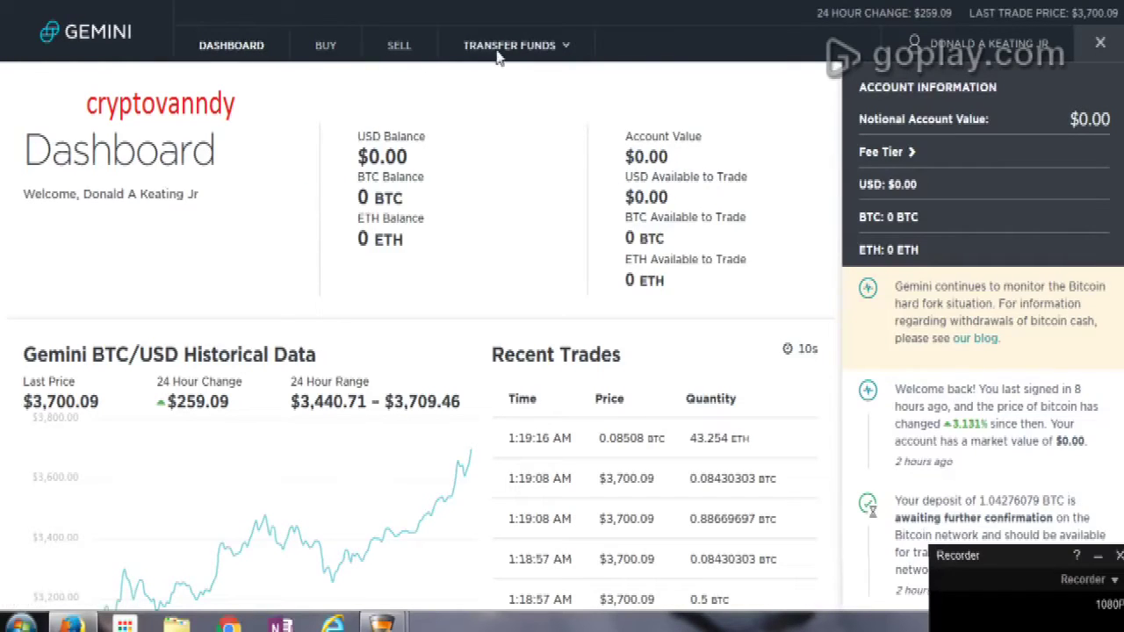
pyautogui.moveTo(498, 56)
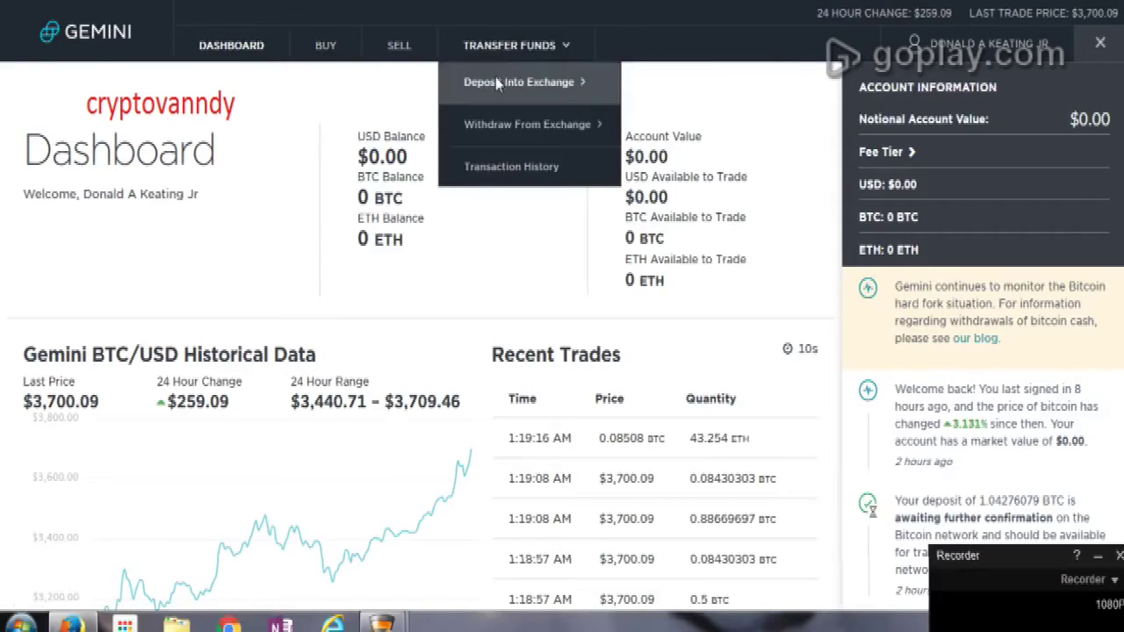
pyautogui.moveTo(496, 88)
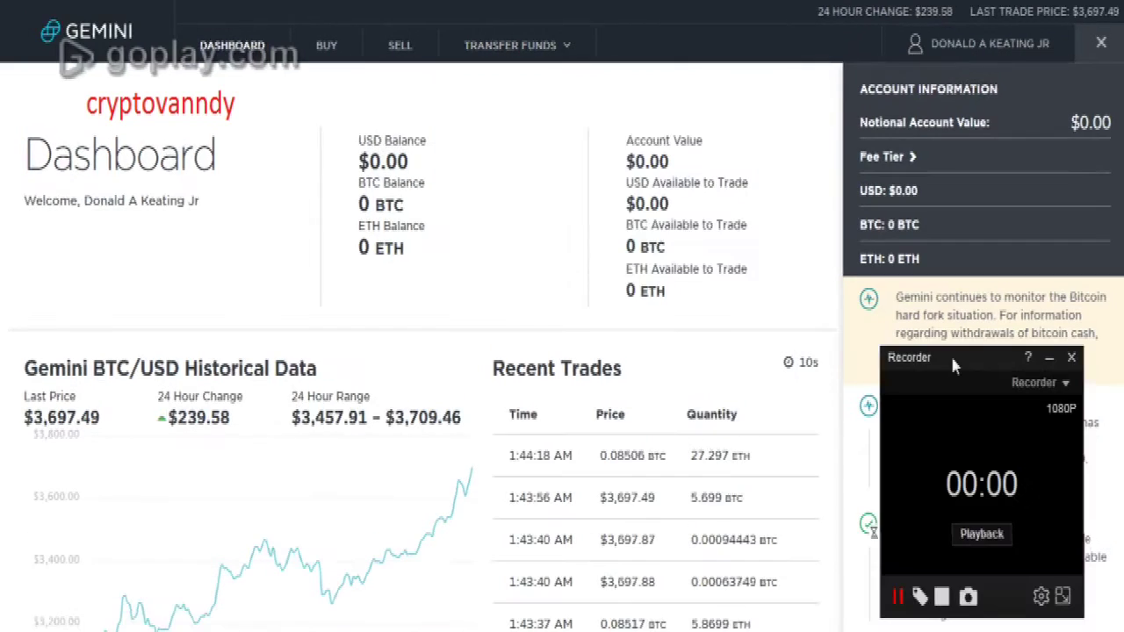
# Open Gemini's Transfer Funds options and check the 0 BTC account balance
pyautogui.moveTo(949, 353); pyautogui.dragTo(935, 617)
pyautogui.click(496, 50)
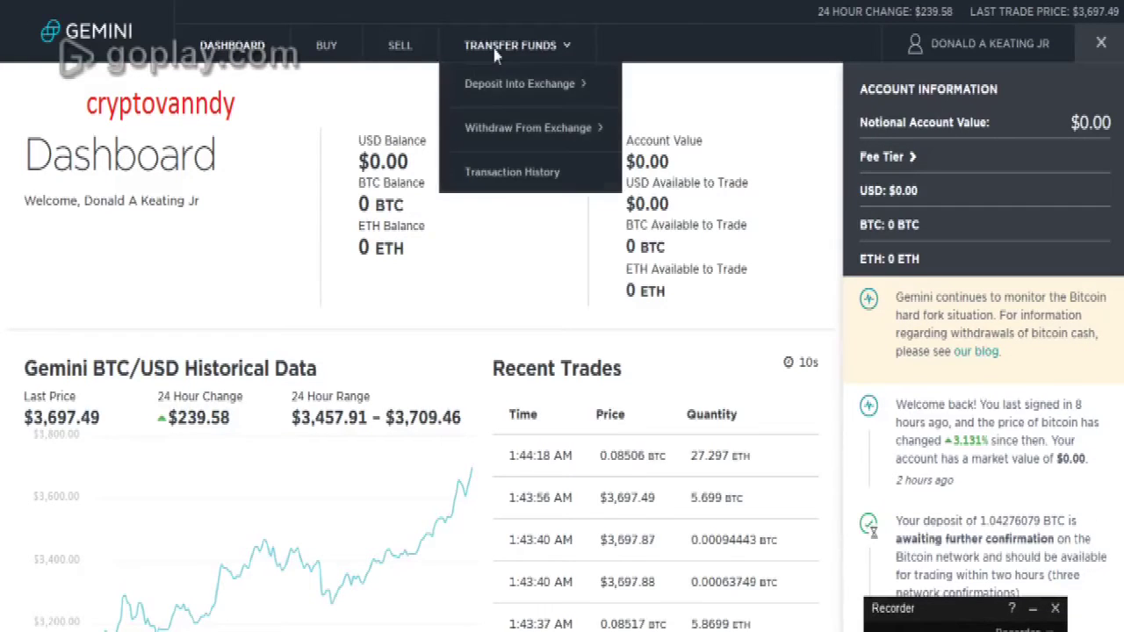
pyautogui.moveTo(527, 88)
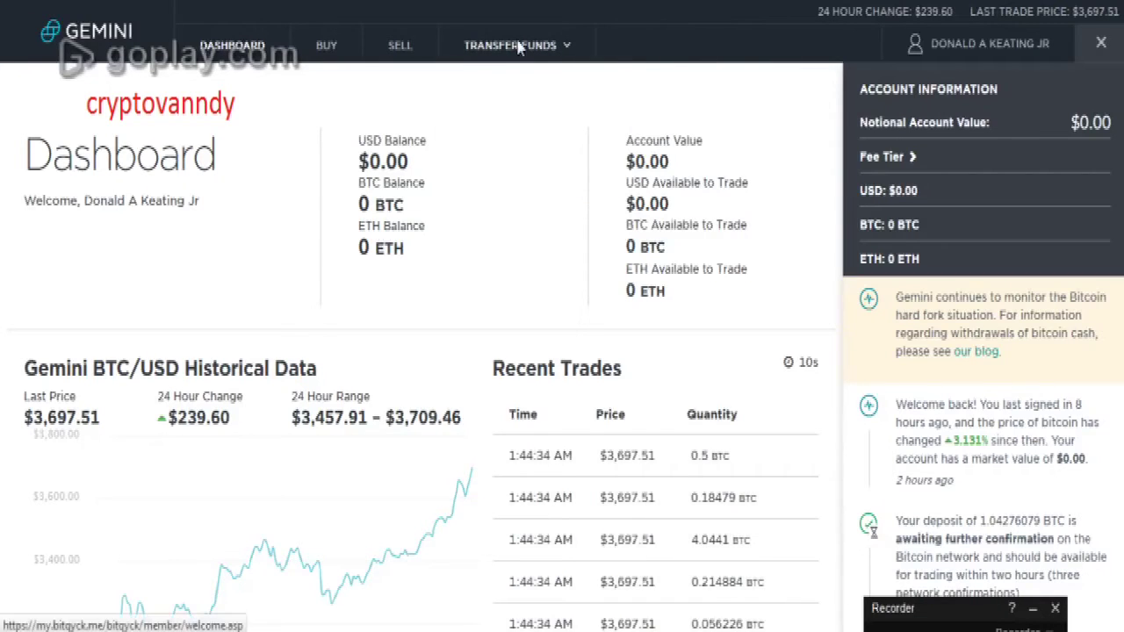
pyautogui.moveTo(520, 46)
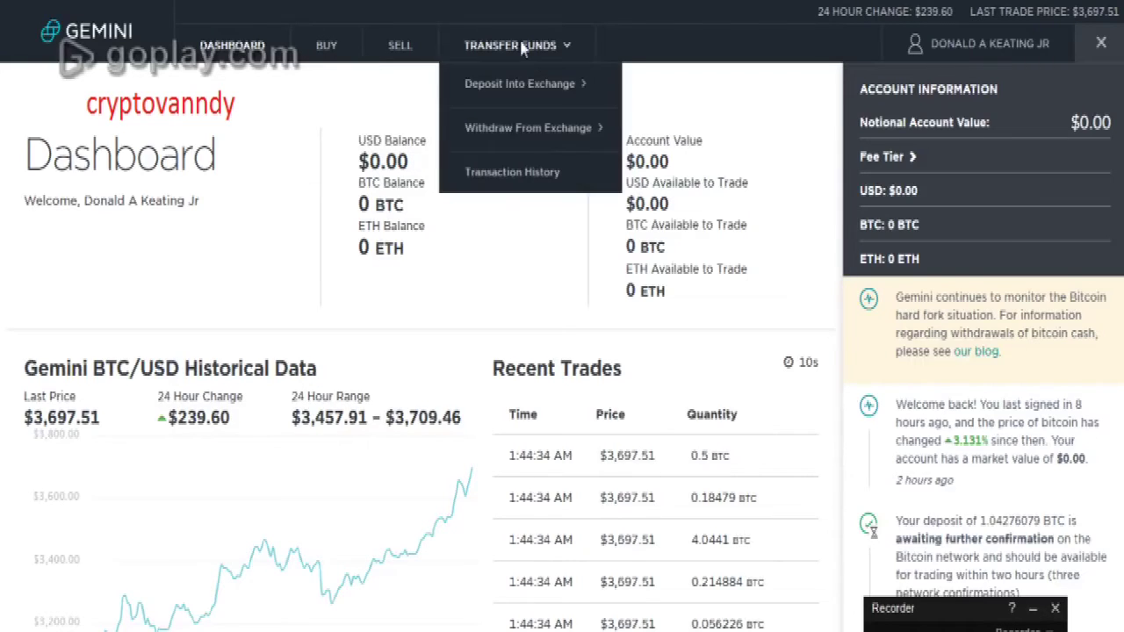
pyautogui.moveTo(526, 92)
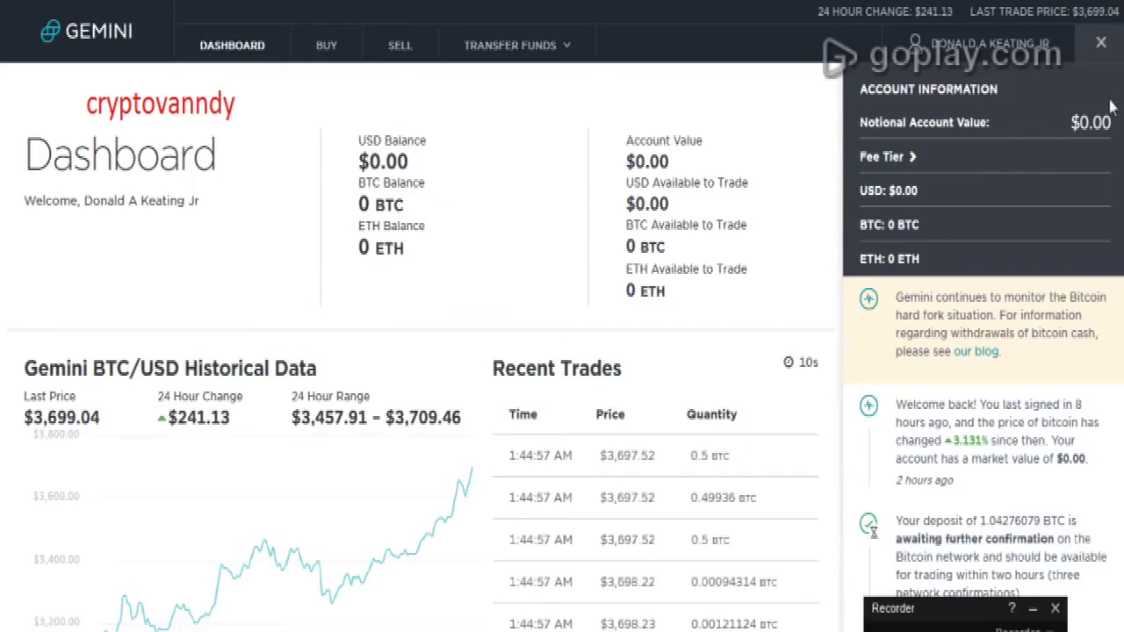
pyautogui.moveTo(923, 223); pyautogui.dragTo(858, 225)
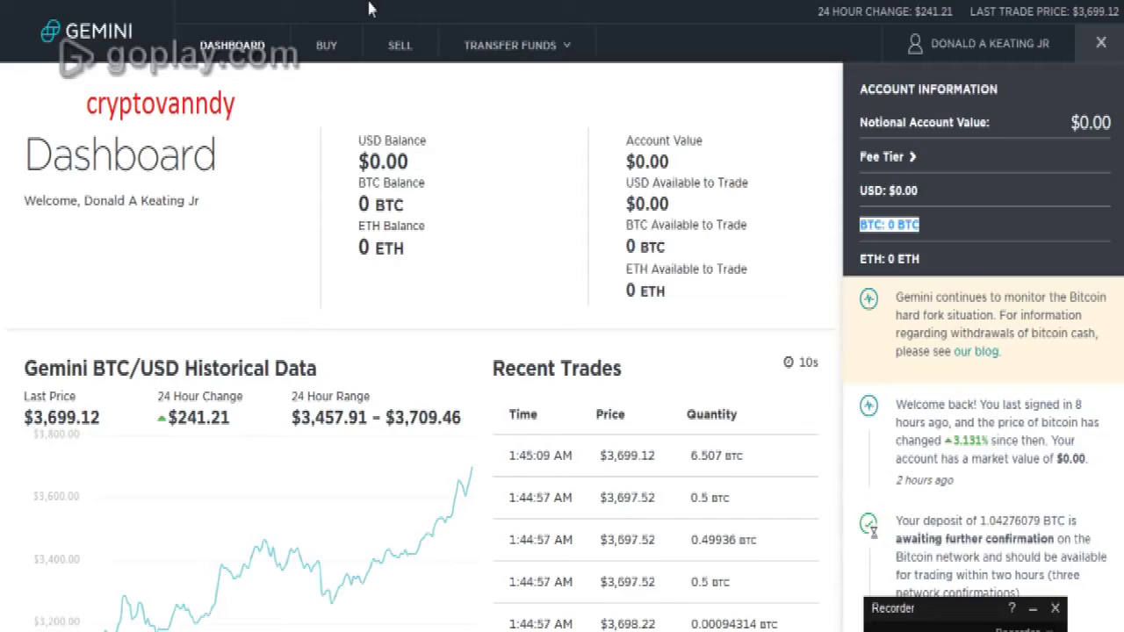
# Reload the Gemini dashboard and go to Withdraw From Exchange → BTC
pyautogui.click(259, 40)
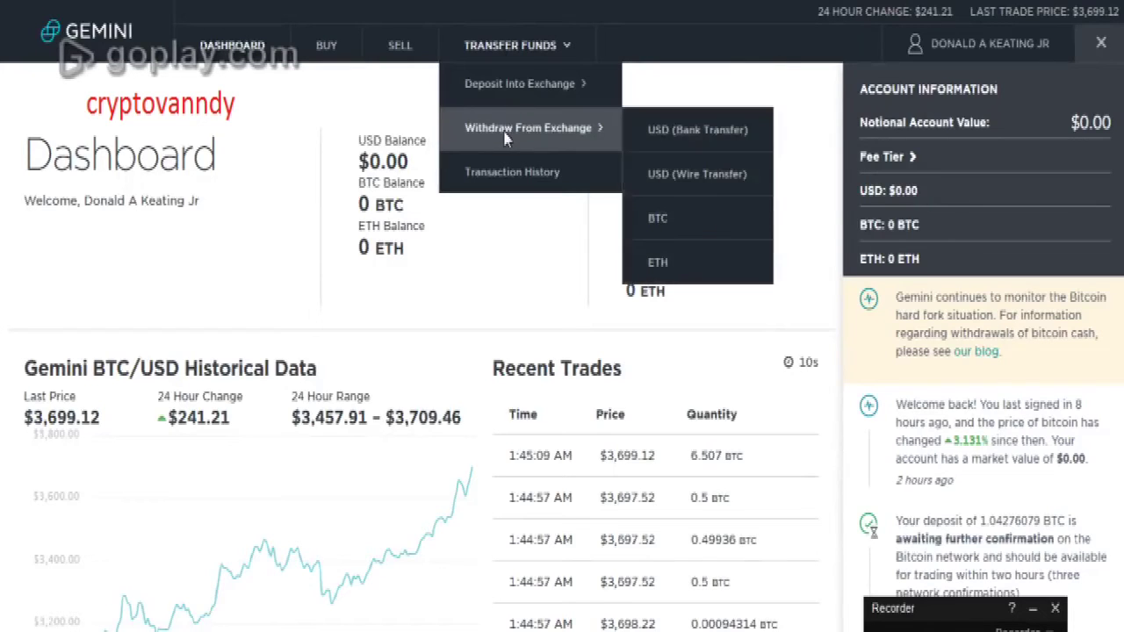
pyautogui.moveTo(512, 131)
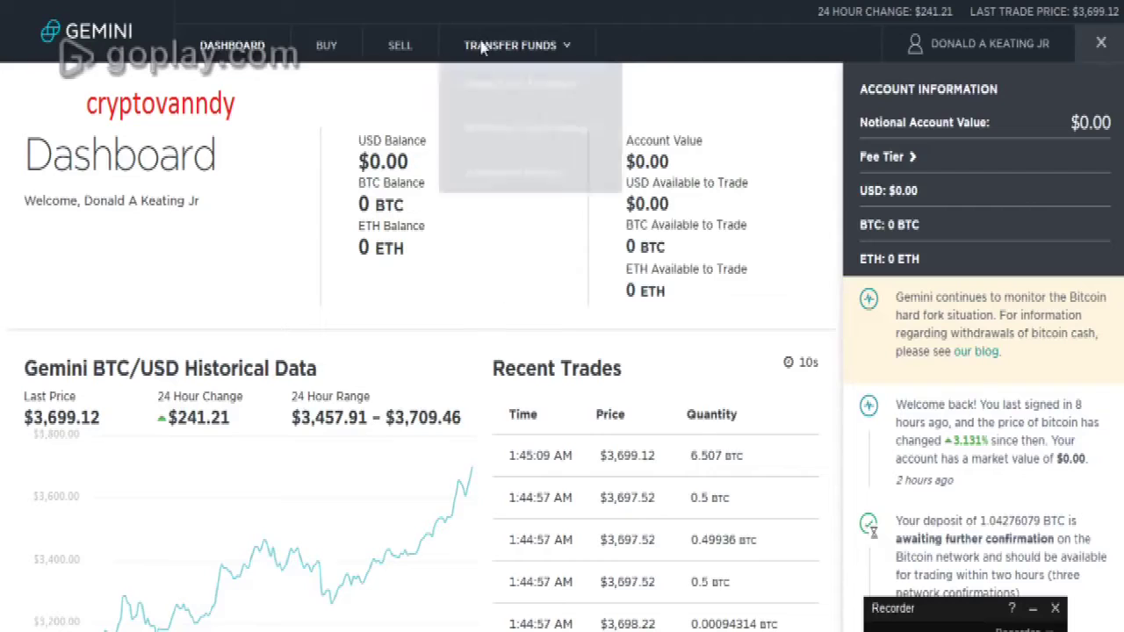
pyautogui.moveTo(596, 150)
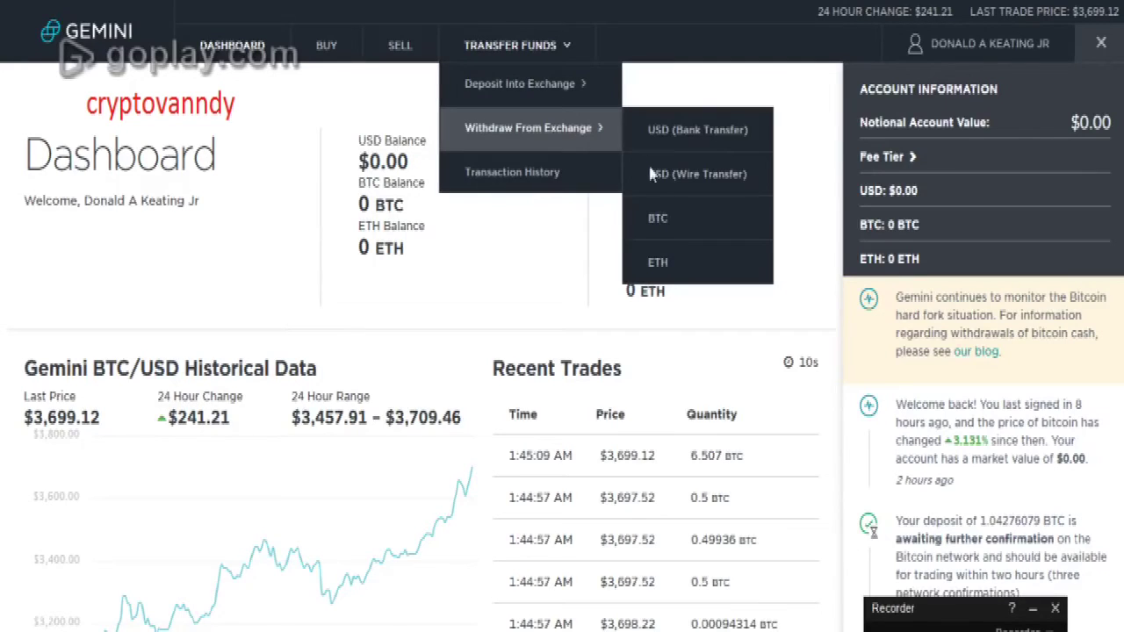
pyautogui.click(657, 220)
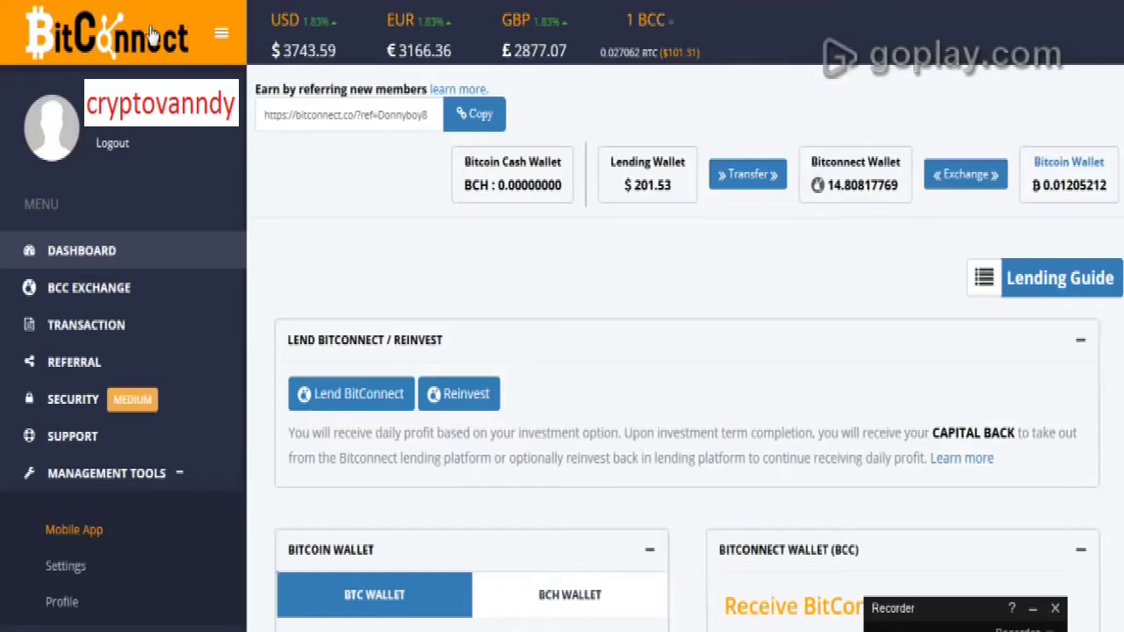
# In BitConnect's Bitcoin Wallet, request a Bitcoin (BTC) deposit address
pyautogui.scroll(-3, 358, 571)
pyautogui.tripleClick(375, 552)
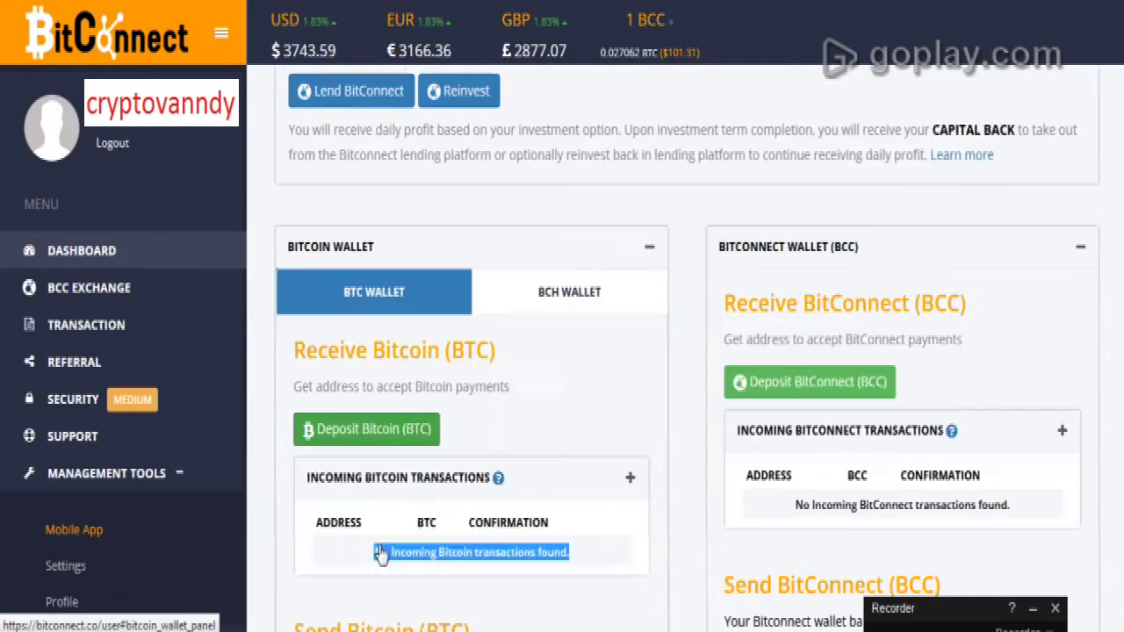
pyautogui.scroll(-1, 379, 261)
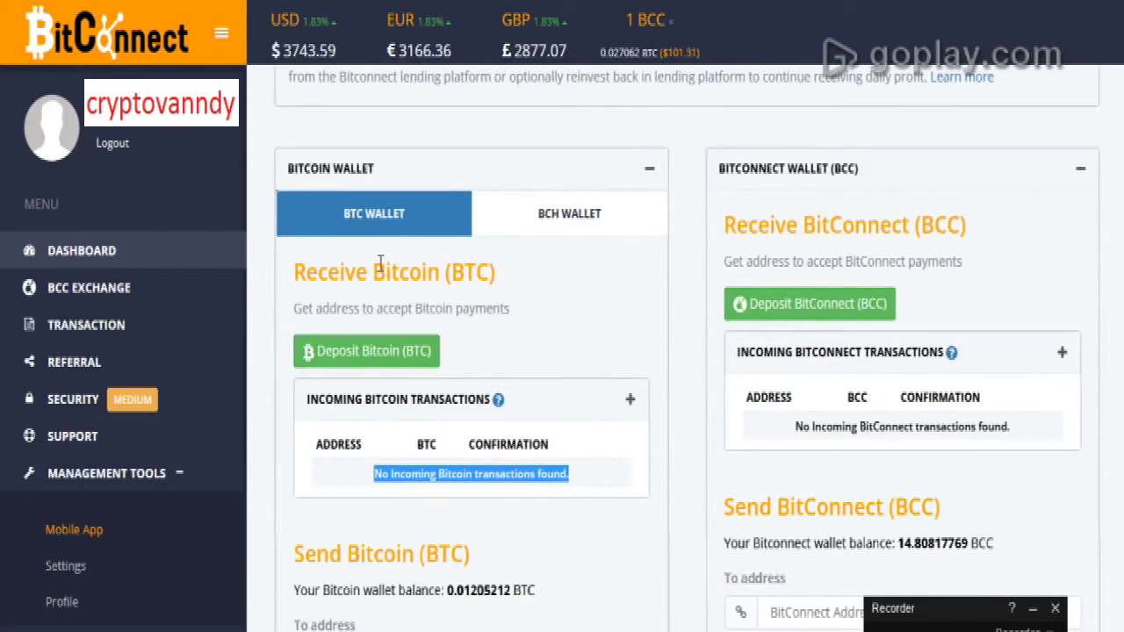
pyautogui.click(376, 350)
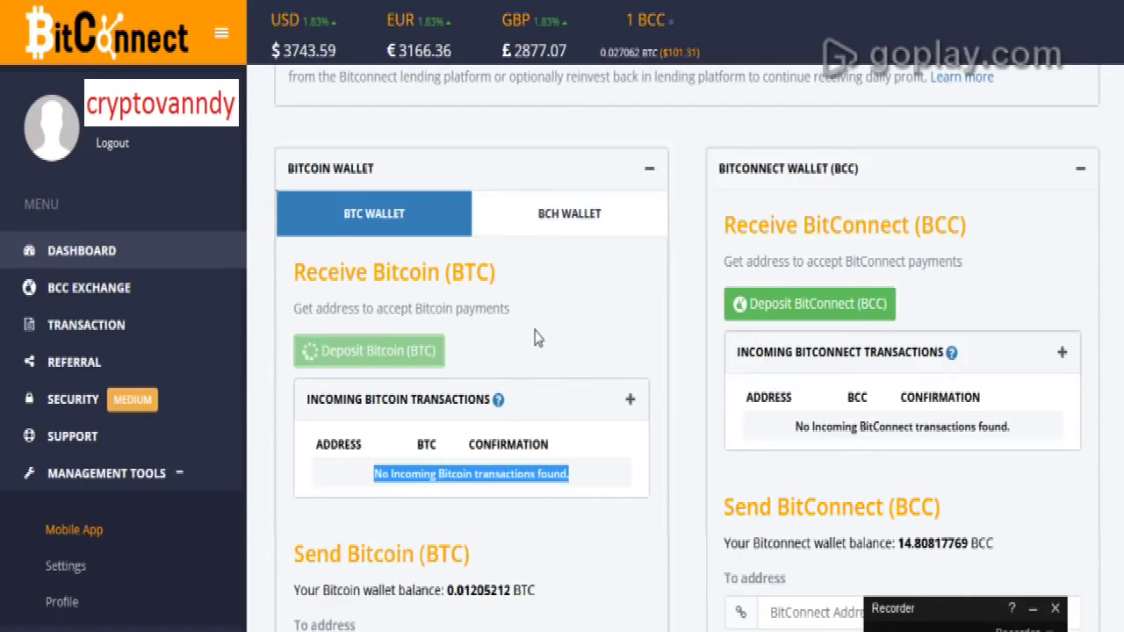
# Select the BTC deposit address in the Receive BTC window and copy it
pyautogui.scroll(-2, 538, 338)
pyautogui.scroll(2, 537, 338)
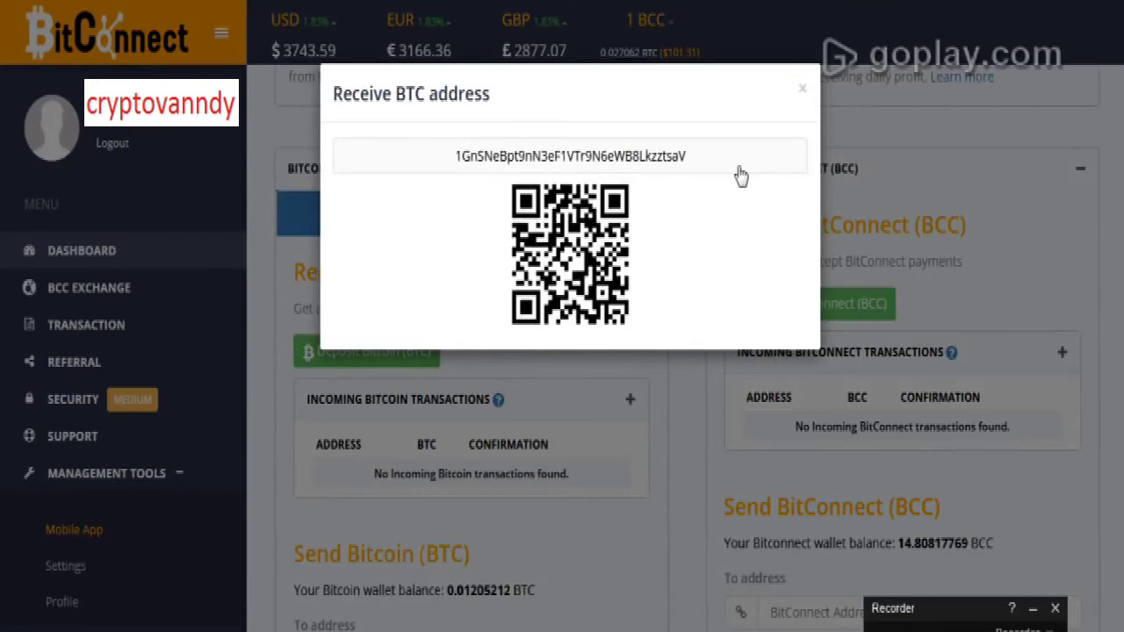
pyautogui.moveTo(454, 158); pyautogui.dragTo(764, 155)
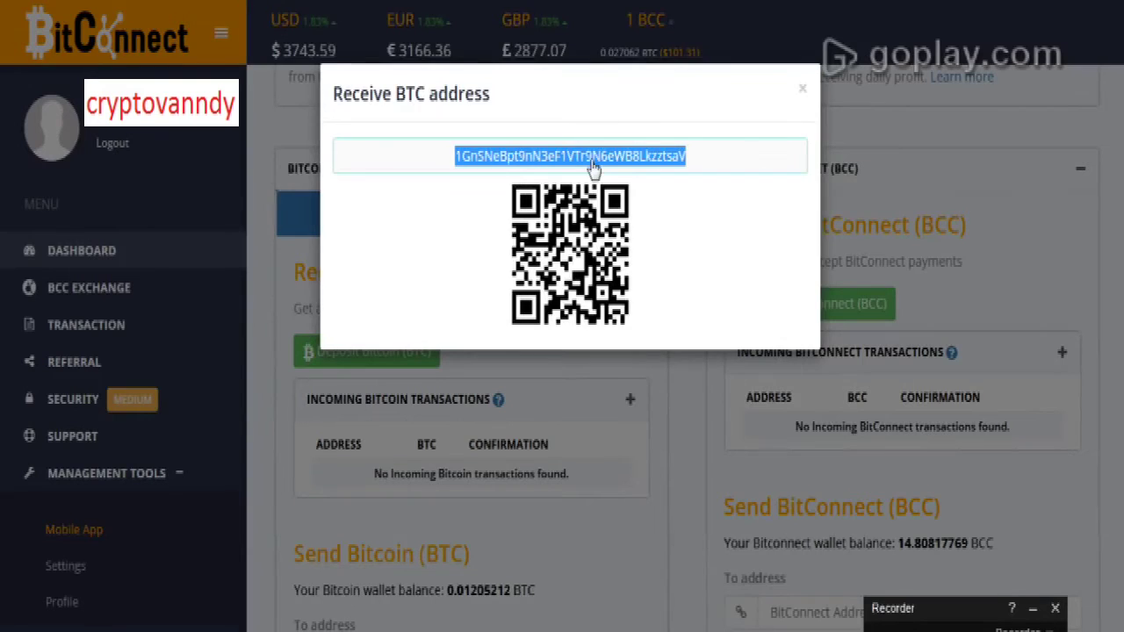
pyautogui.rightClick(591, 164)
pyautogui.click(633, 228)
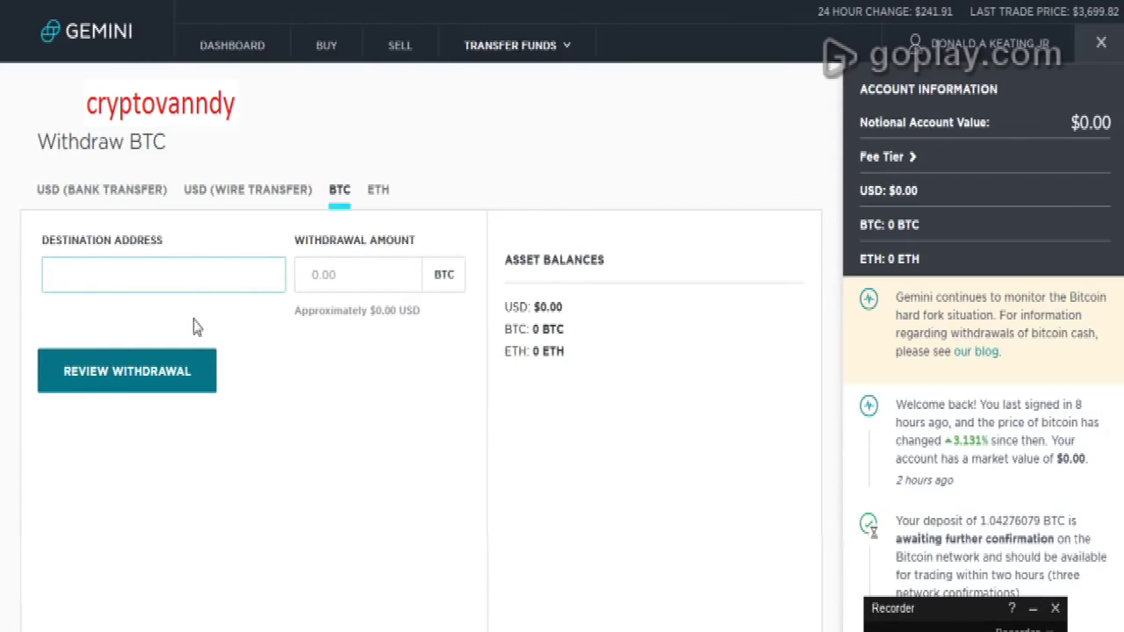
# Paste the BitConnect address as destination, enter 1 BTC, and submit for review
pyautogui.rightClick(201, 265)
pyautogui.click(241, 351)
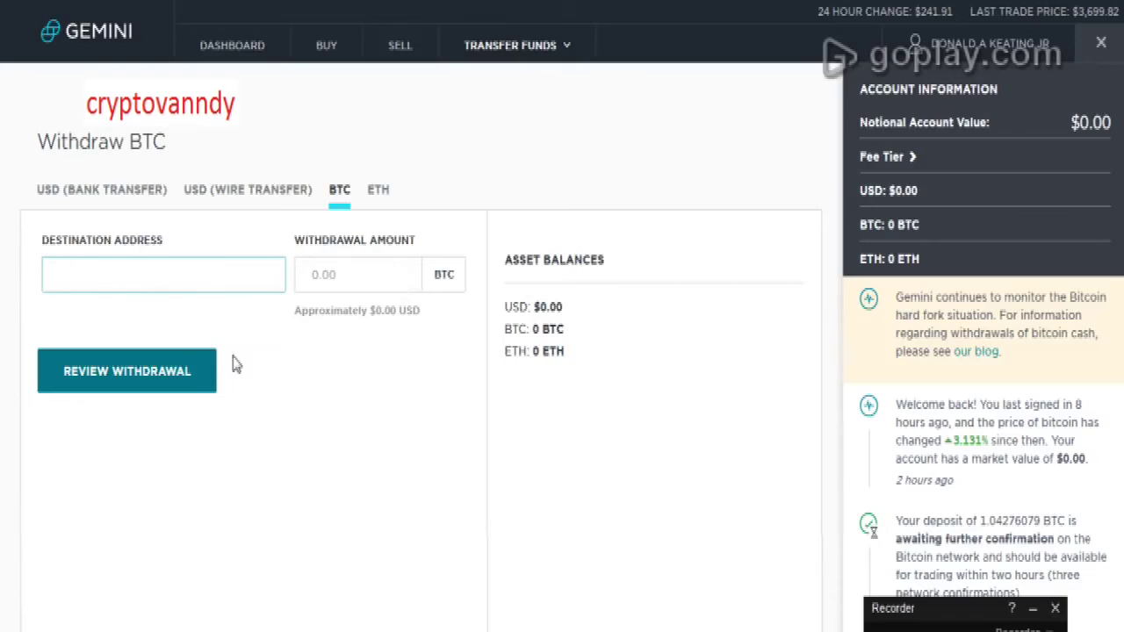
pyautogui.click(304, 280)
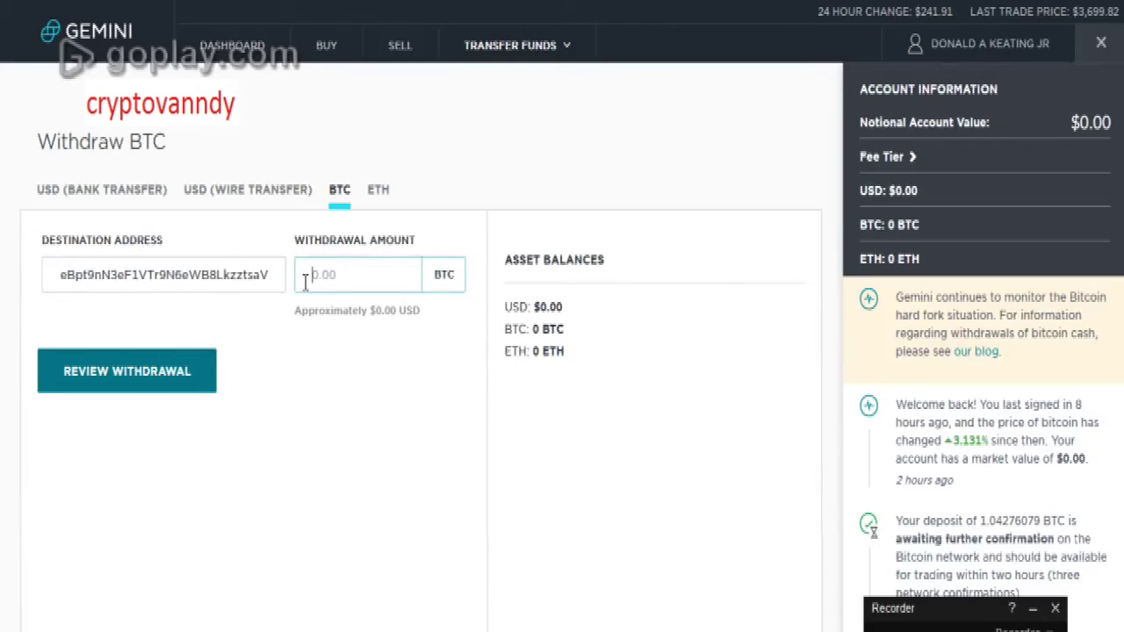
pyautogui.write('1')
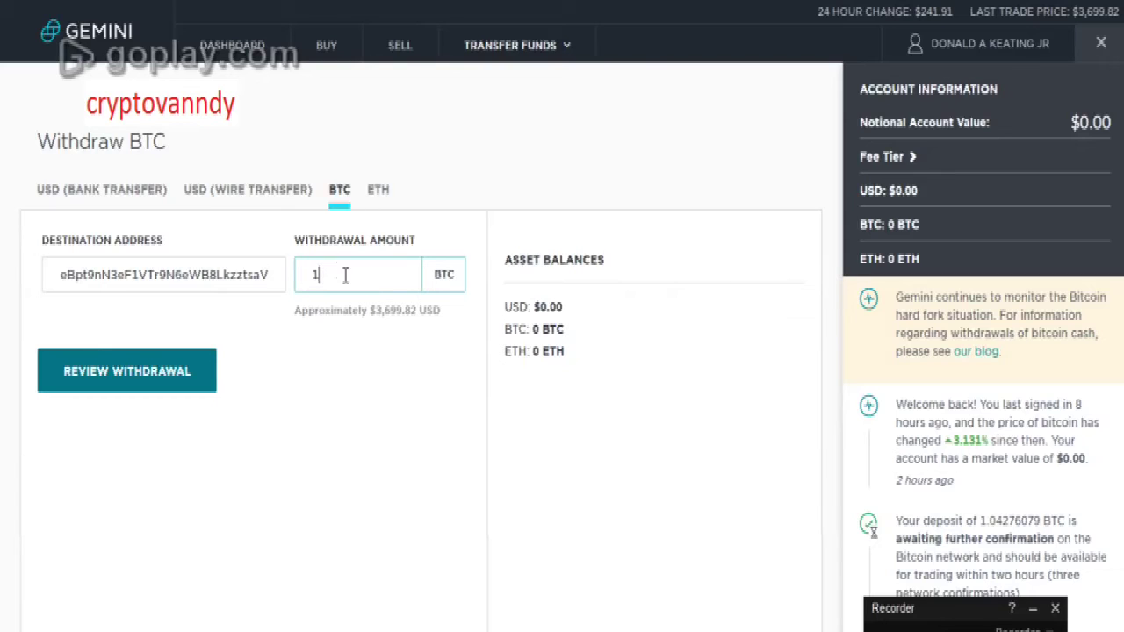
pyautogui.moveTo(440, 313); pyautogui.dragTo(292, 318)
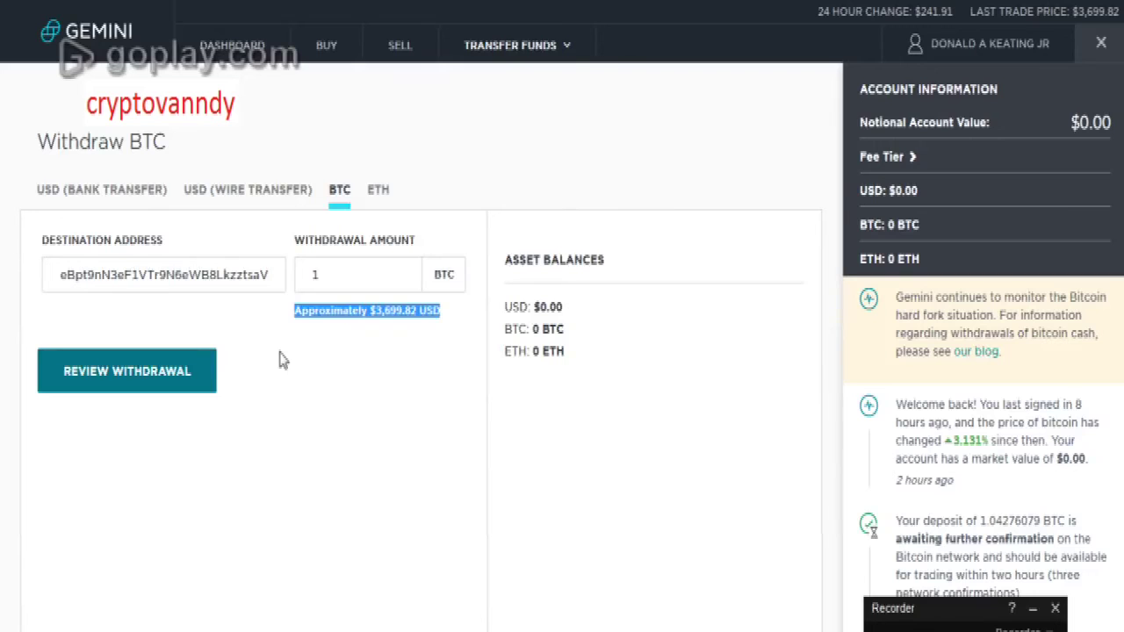
pyautogui.click(127, 373)
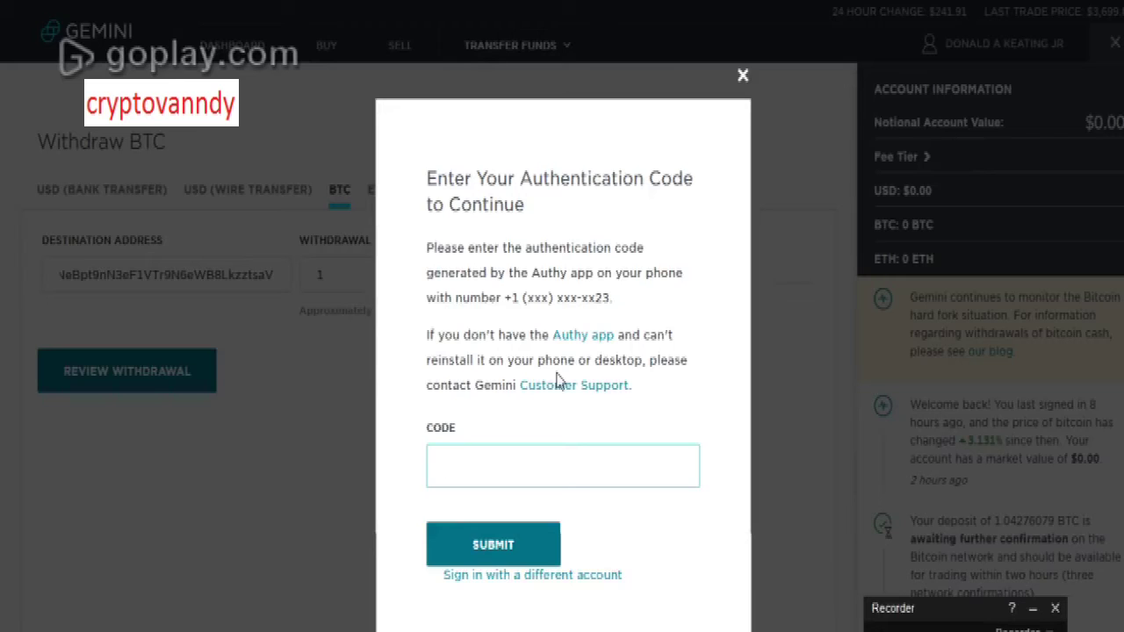
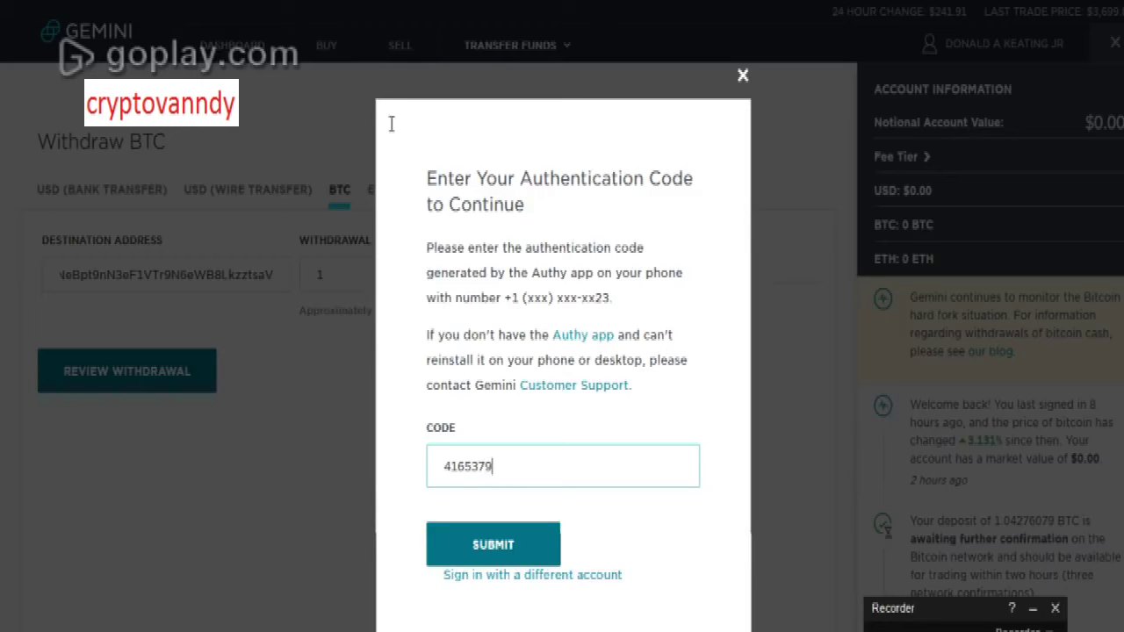
# Submit the Authy authentication code, then close the 1 BTC withdrawal confirmation
pyautogui.click(468, 539)
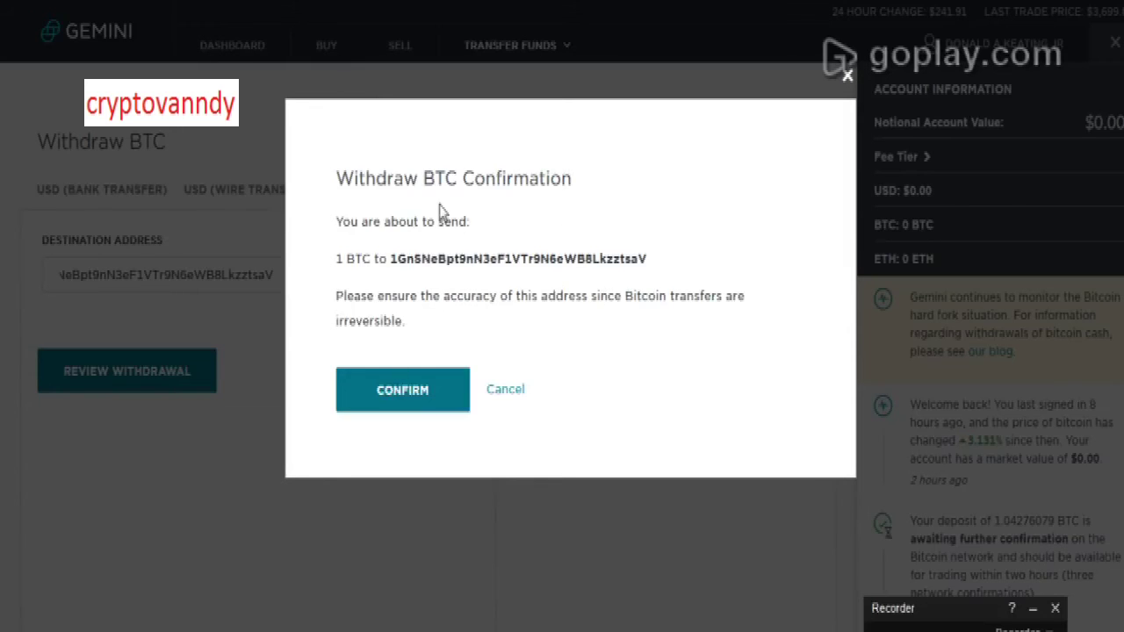
pyautogui.click(845, 80)
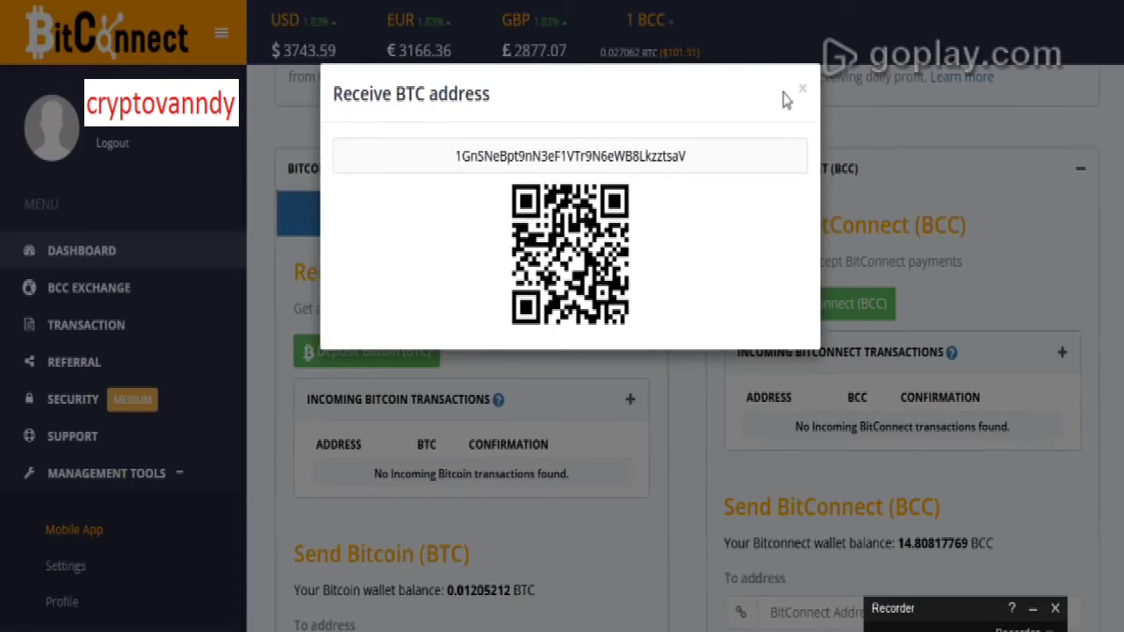
# Close the Receive BTC window and highlight the 'No Incoming Bitcoin transactions found.' message
pyautogui.click(807, 91)
pyautogui.moveTo(374, 475); pyautogui.dragTo(506, 474)
pyautogui.moveTo(584, 474); pyautogui.dragTo(575, 484)
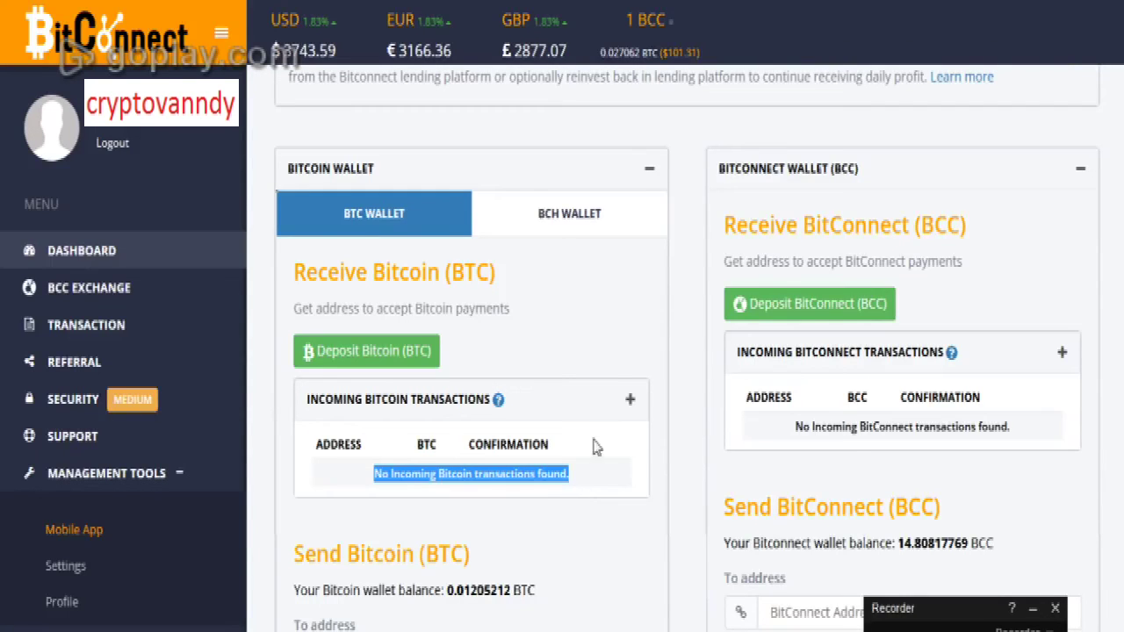
pyautogui.scroll(3, 597, 448)
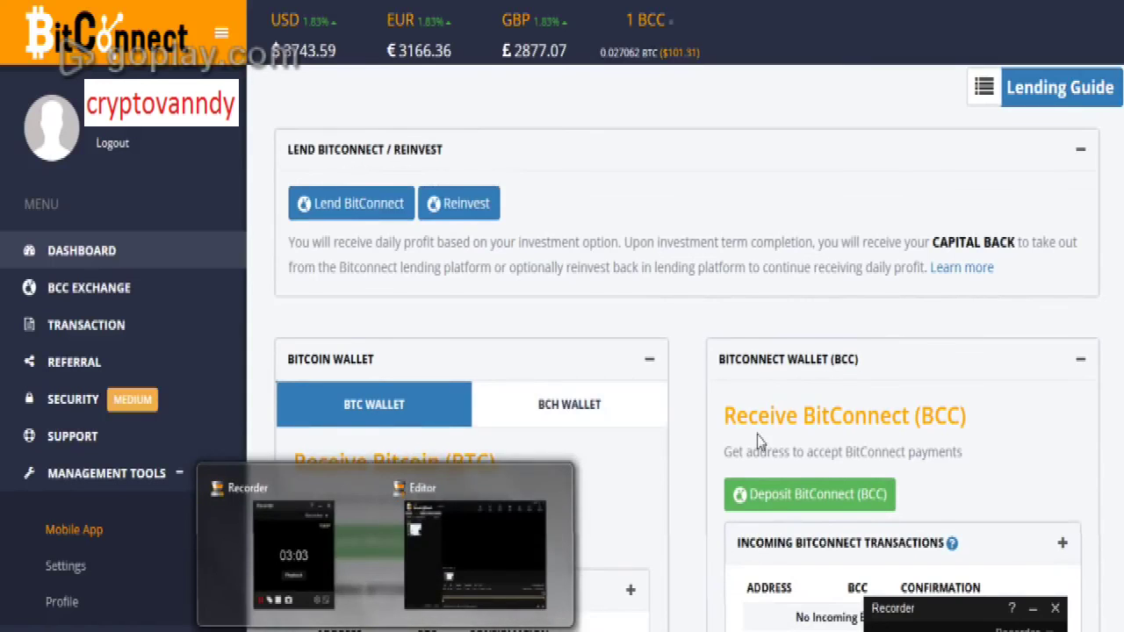
pyautogui.scroll(-3, 456, 448)
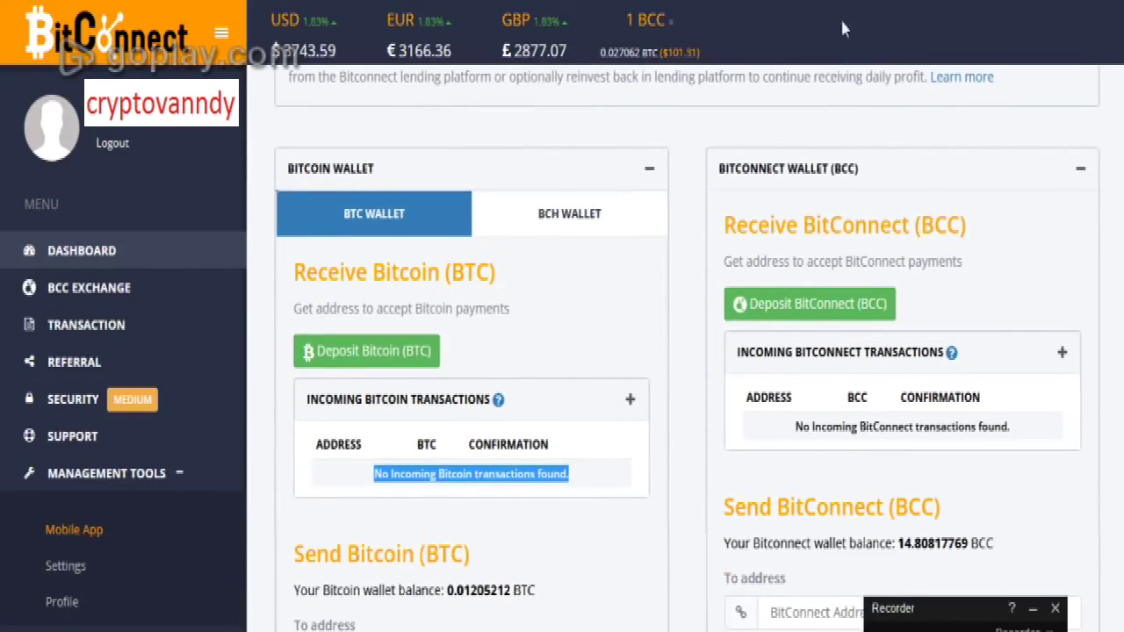
pyautogui.scroll(6, 845, 152)
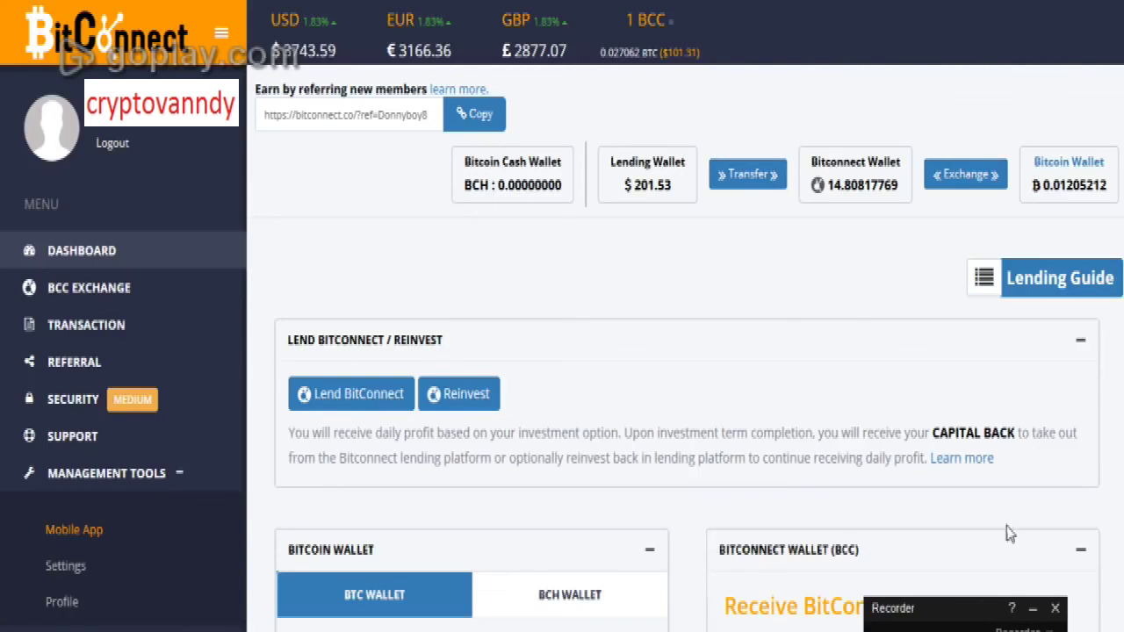
pyautogui.moveTo(922, 612); pyautogui.dragTo(760, 308)
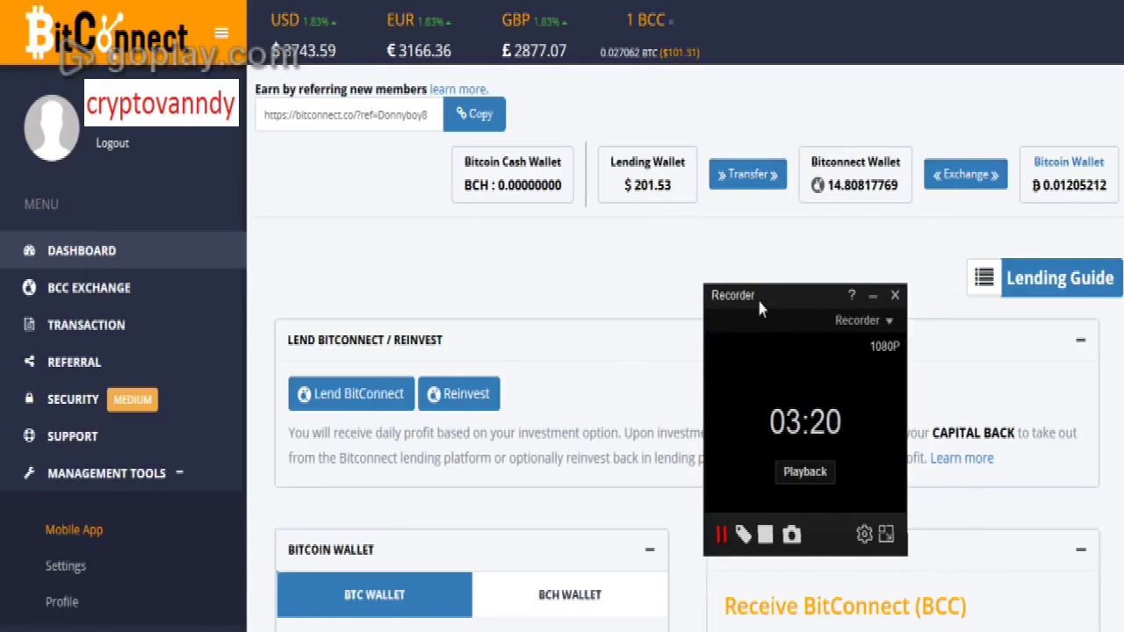